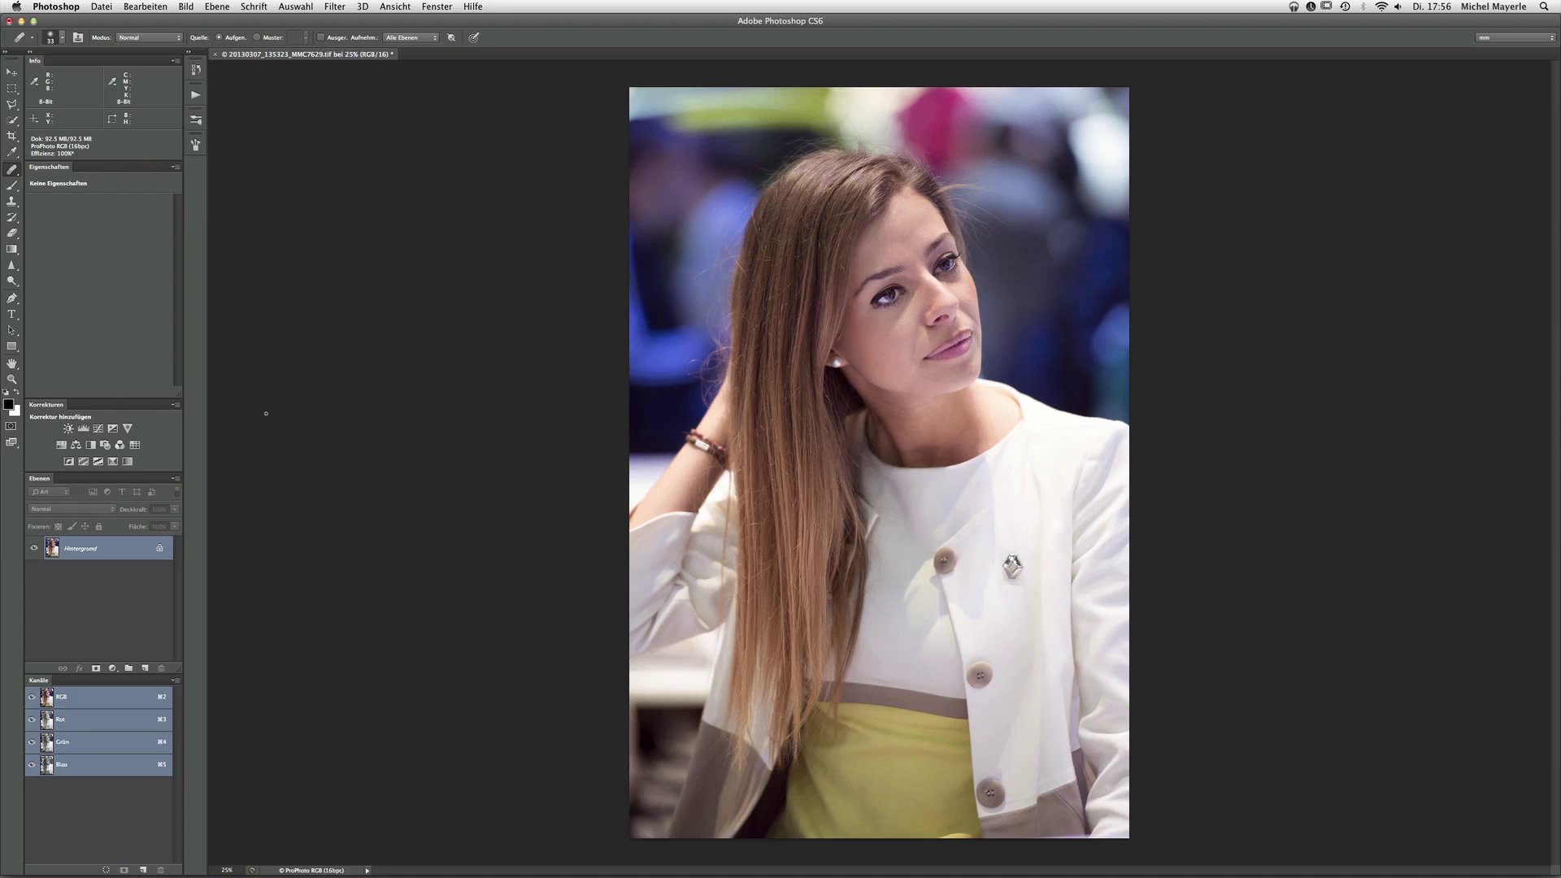
Make the portrait black-and-white with a Gradient Map merged into the background layer.
click(128, 462)
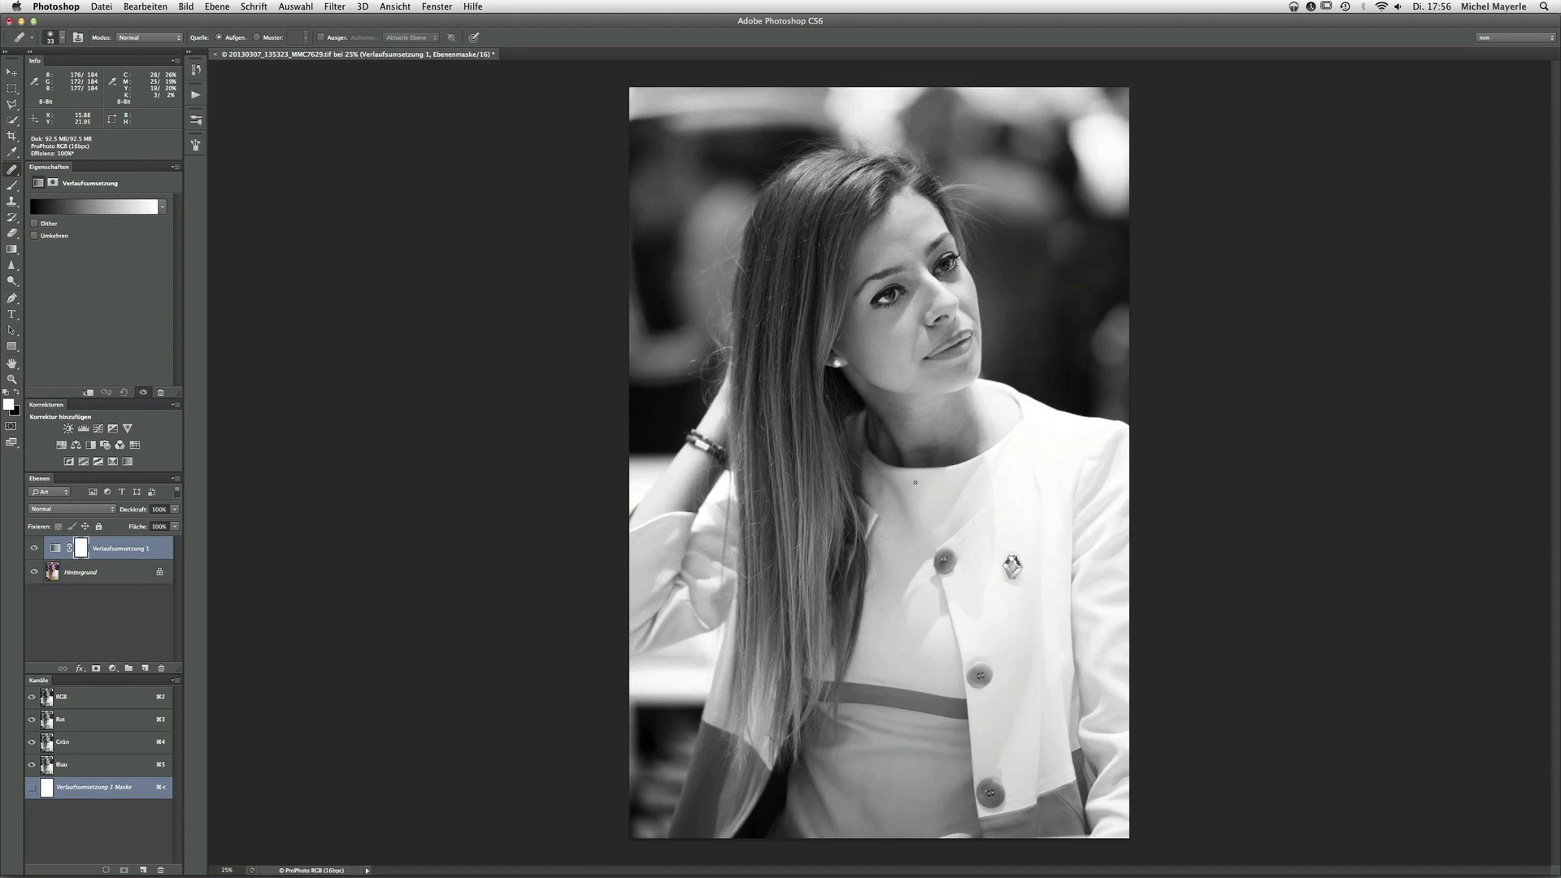
key(super+e)
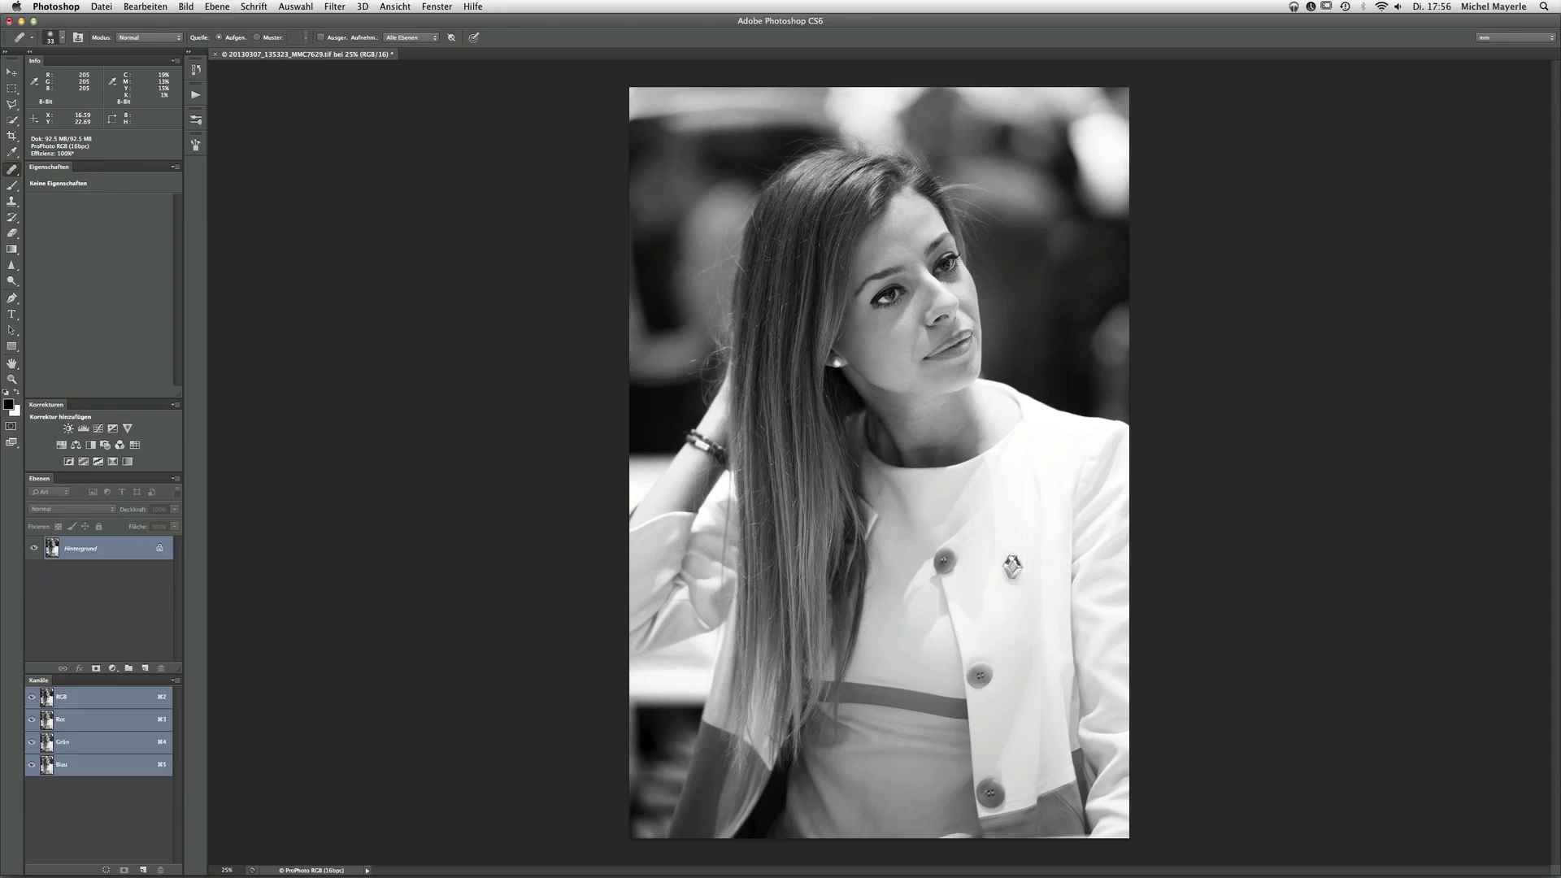
click(336, 7)
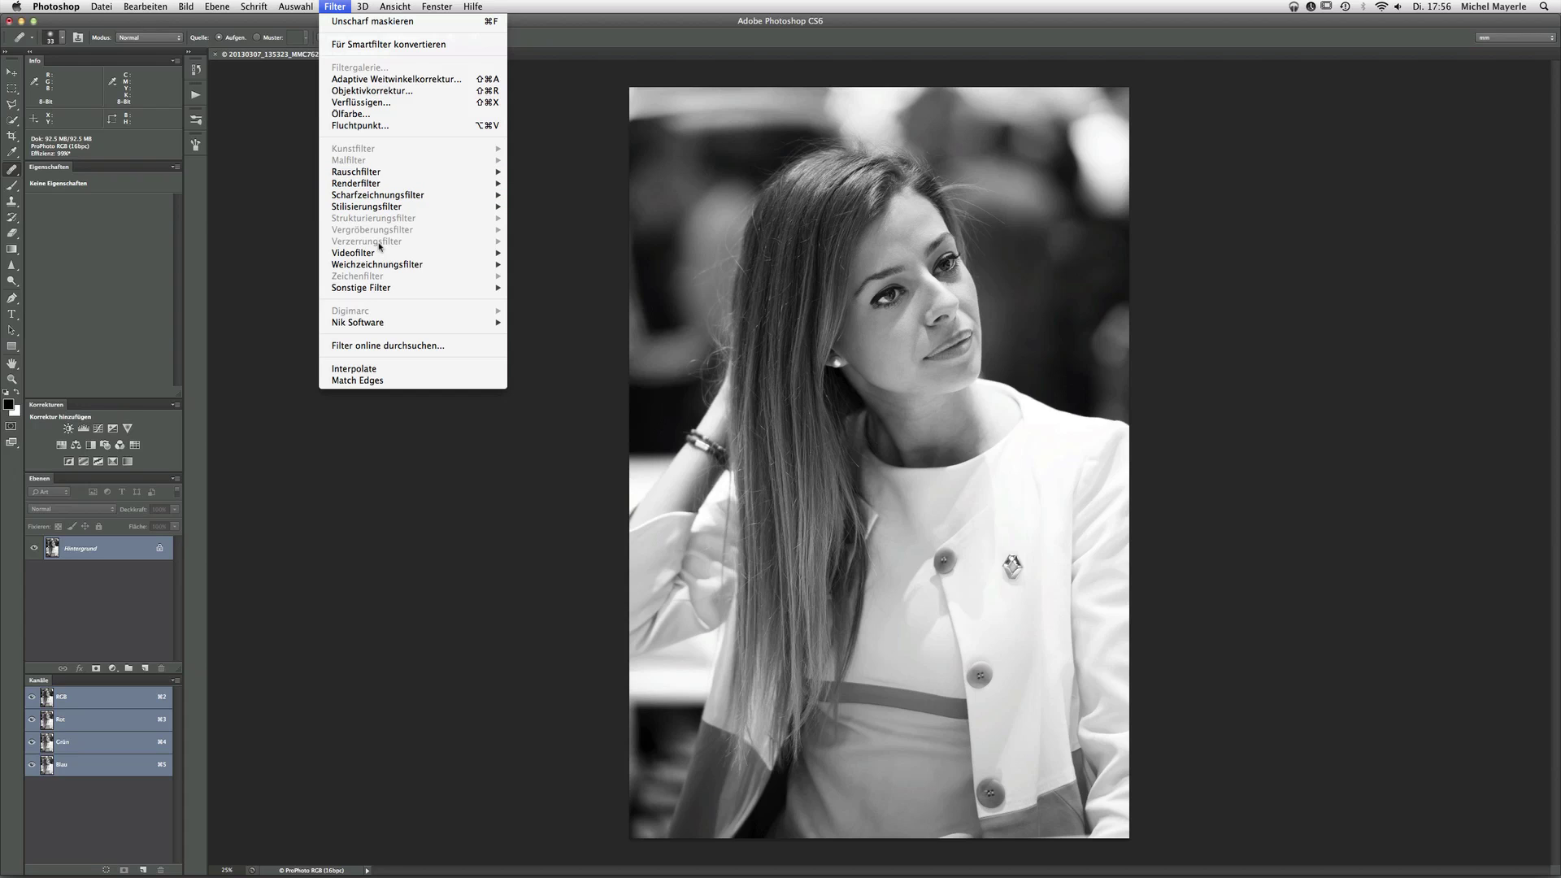
Convert the black-and-white portrait to 8 Bit/Kanal through Bild > Modus.
click(293, 225)
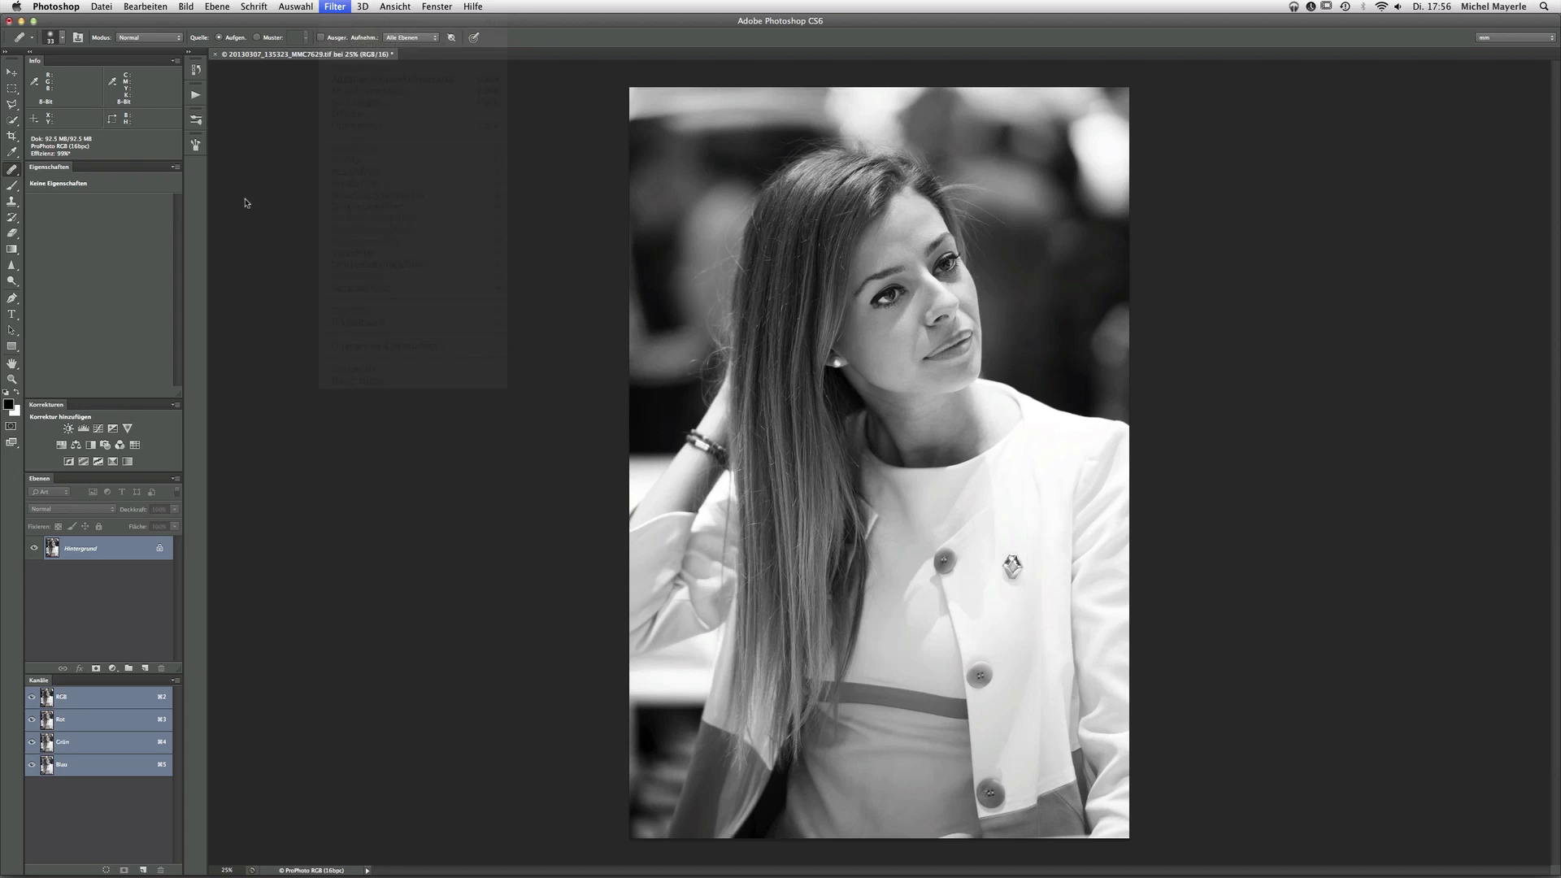
click(185, 6)
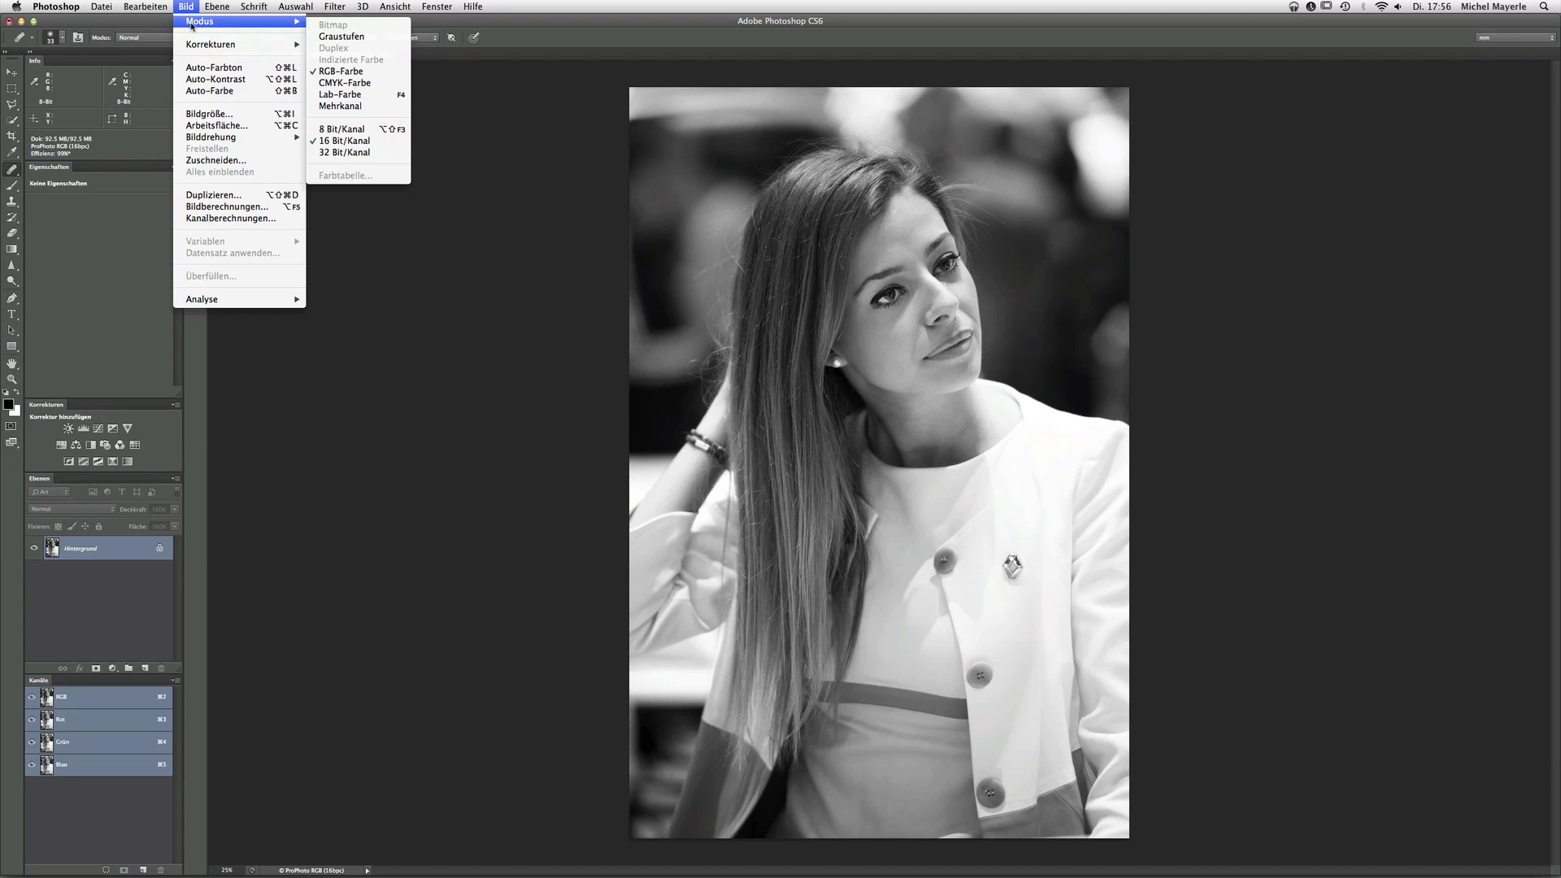
mouse_move(200, 21)
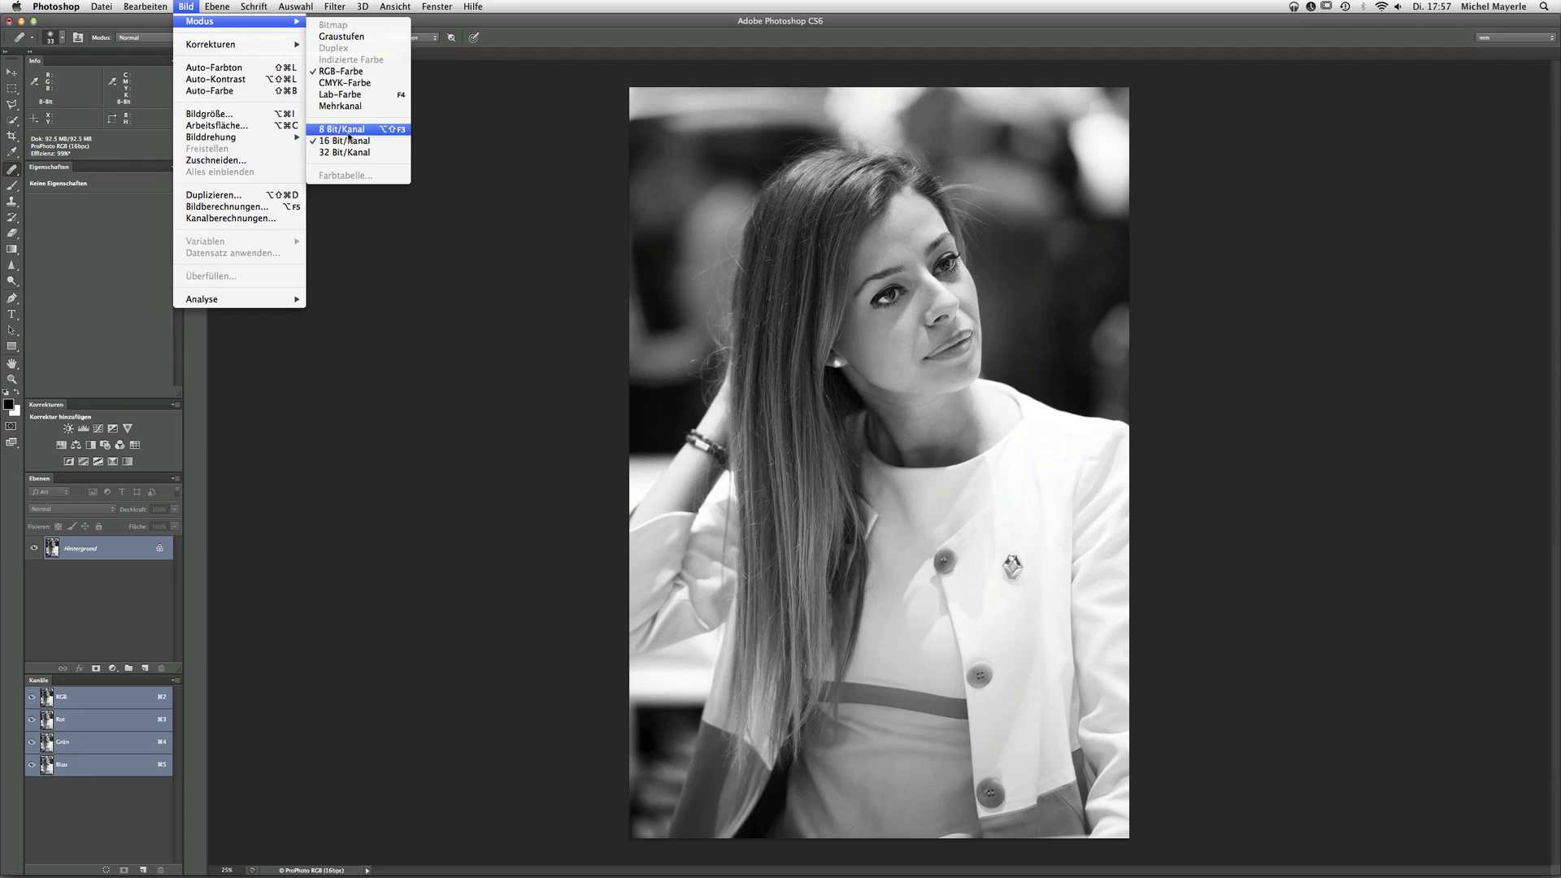
click(350, 129)
click(349, 6)
mouse_move(366, 241)
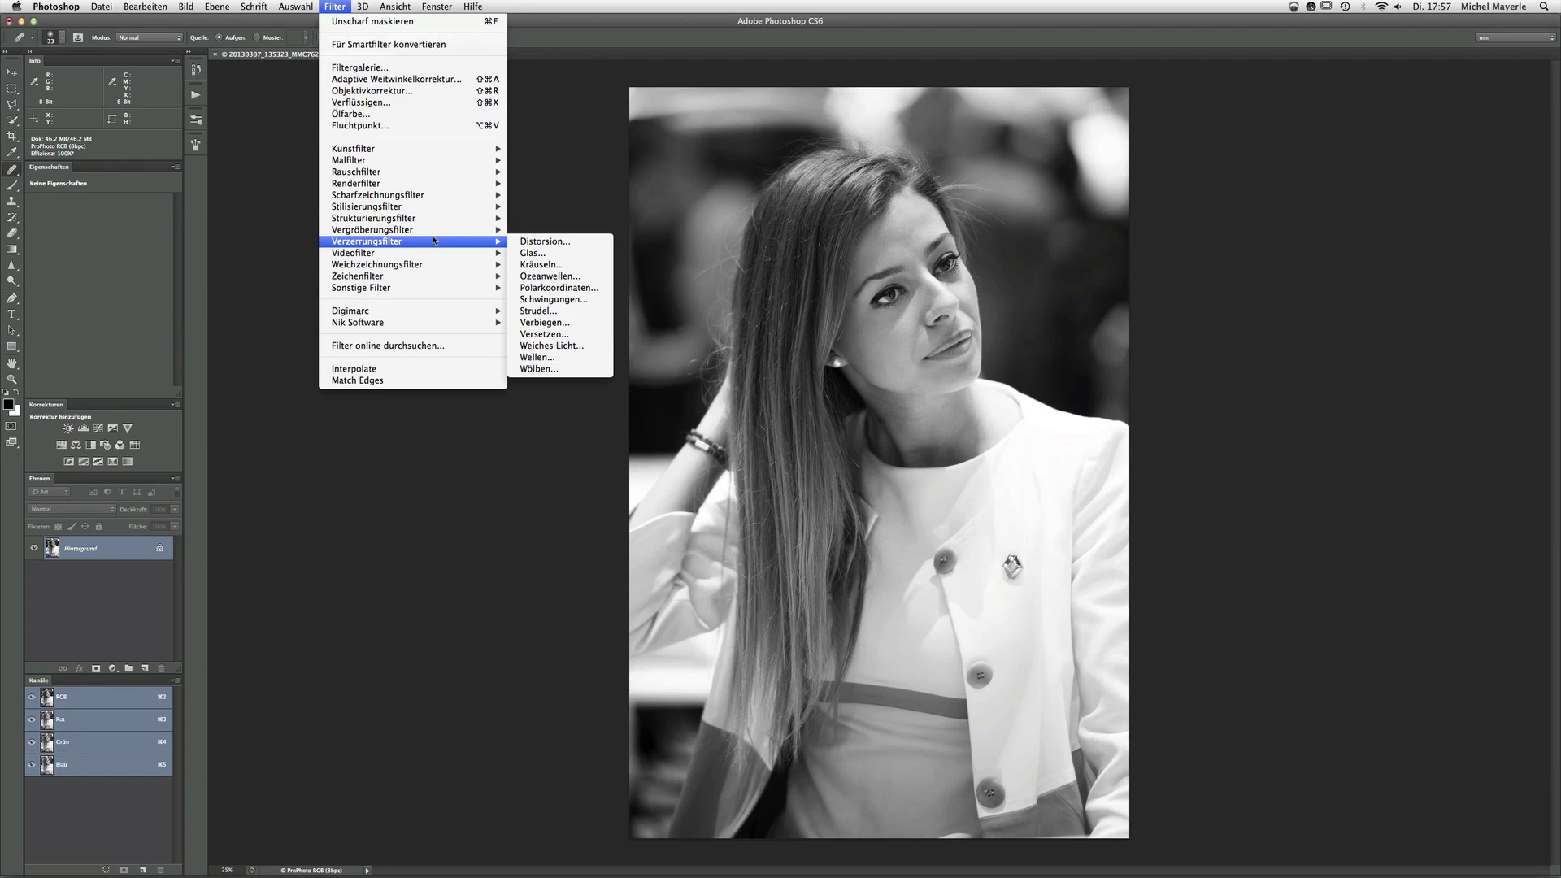
Apply the Weiches Licht glow filter to the portrait, with the preview fit to the window.
click(553, 347)
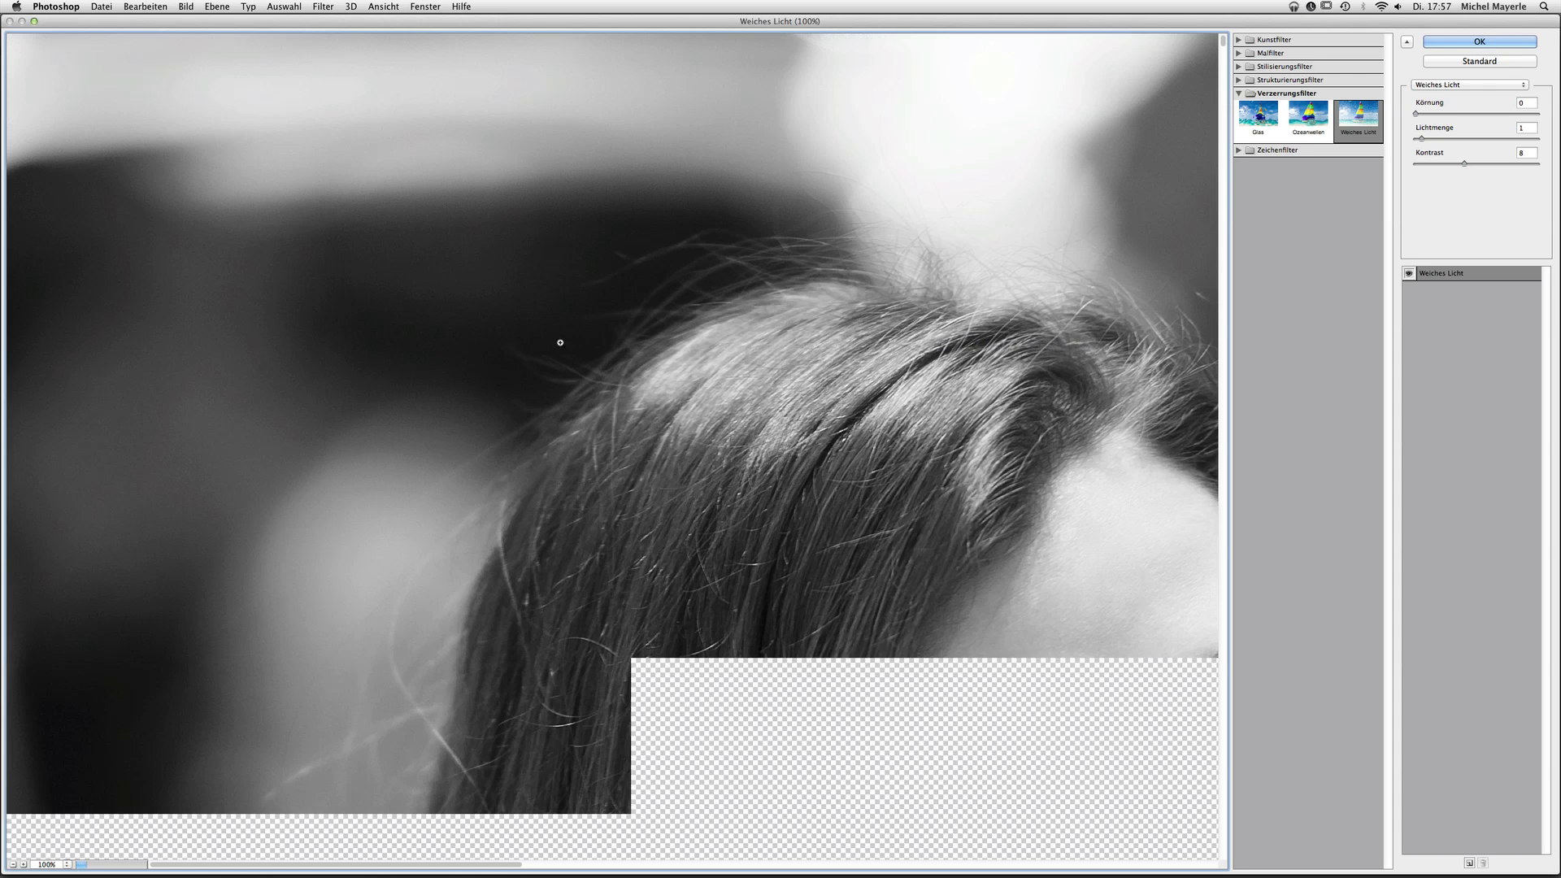
key(super+0)
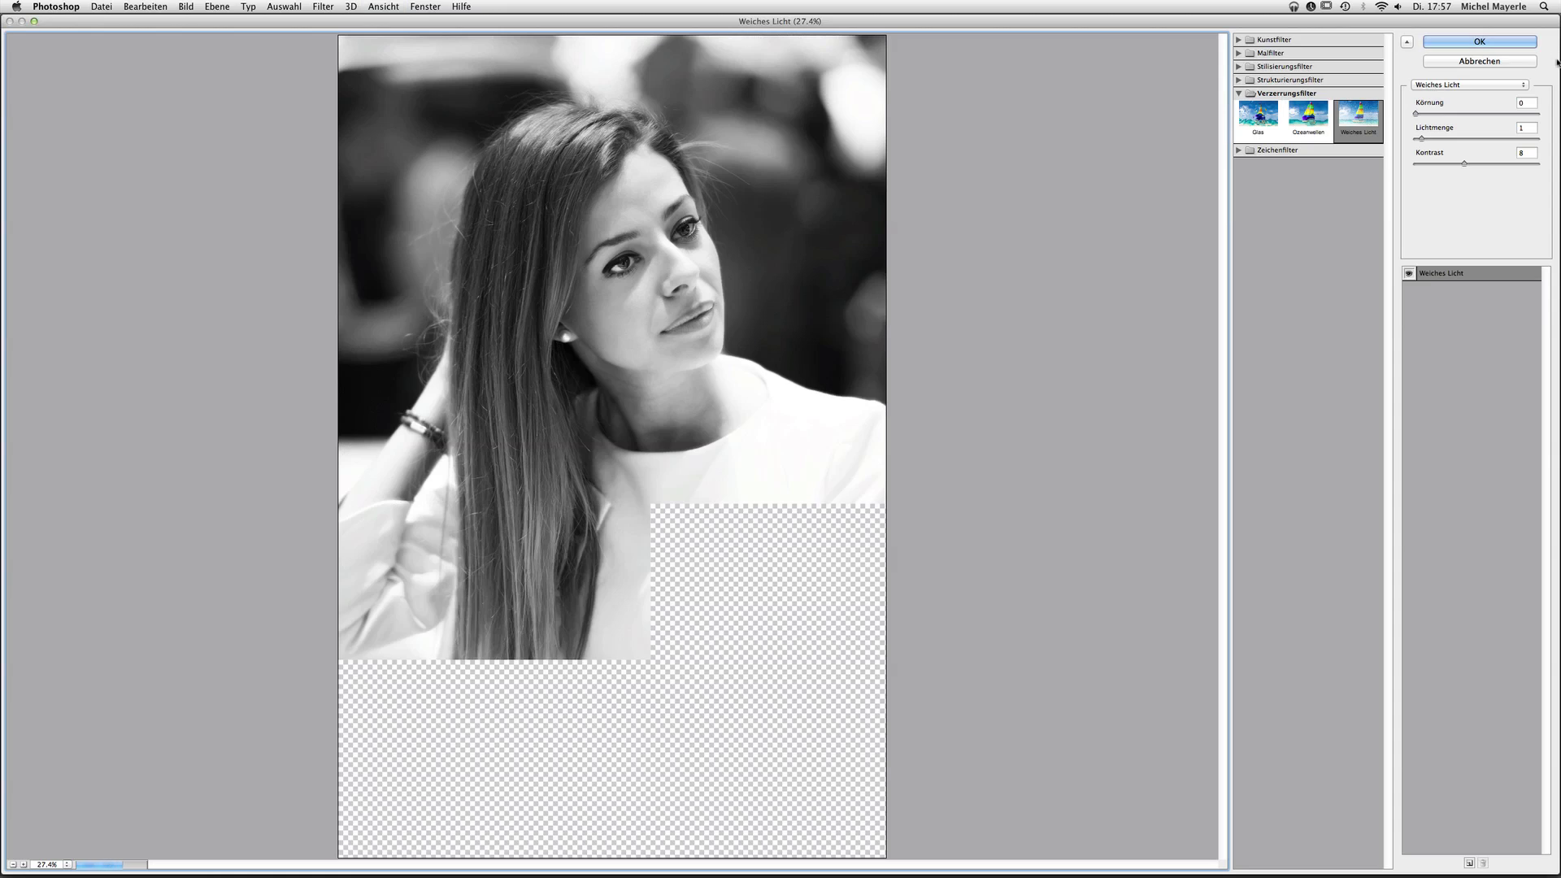
click(1492, 42)
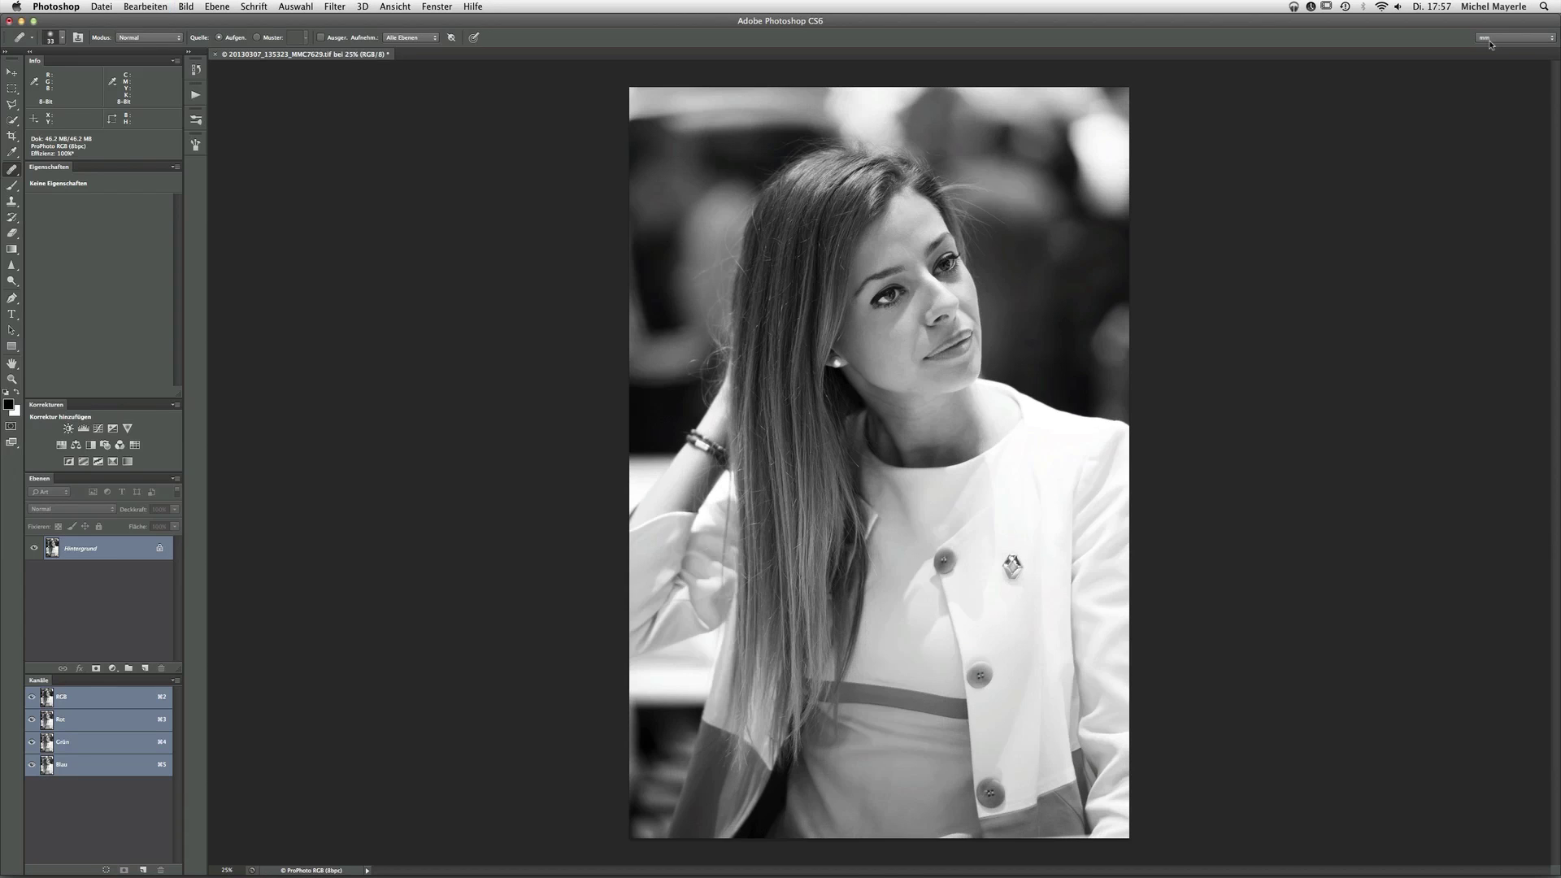
Duplicate the photo, re-apply the glow to the copy at about 63% opacity, and merge it down.
key(ctrl+j)
key(ctrl+f)
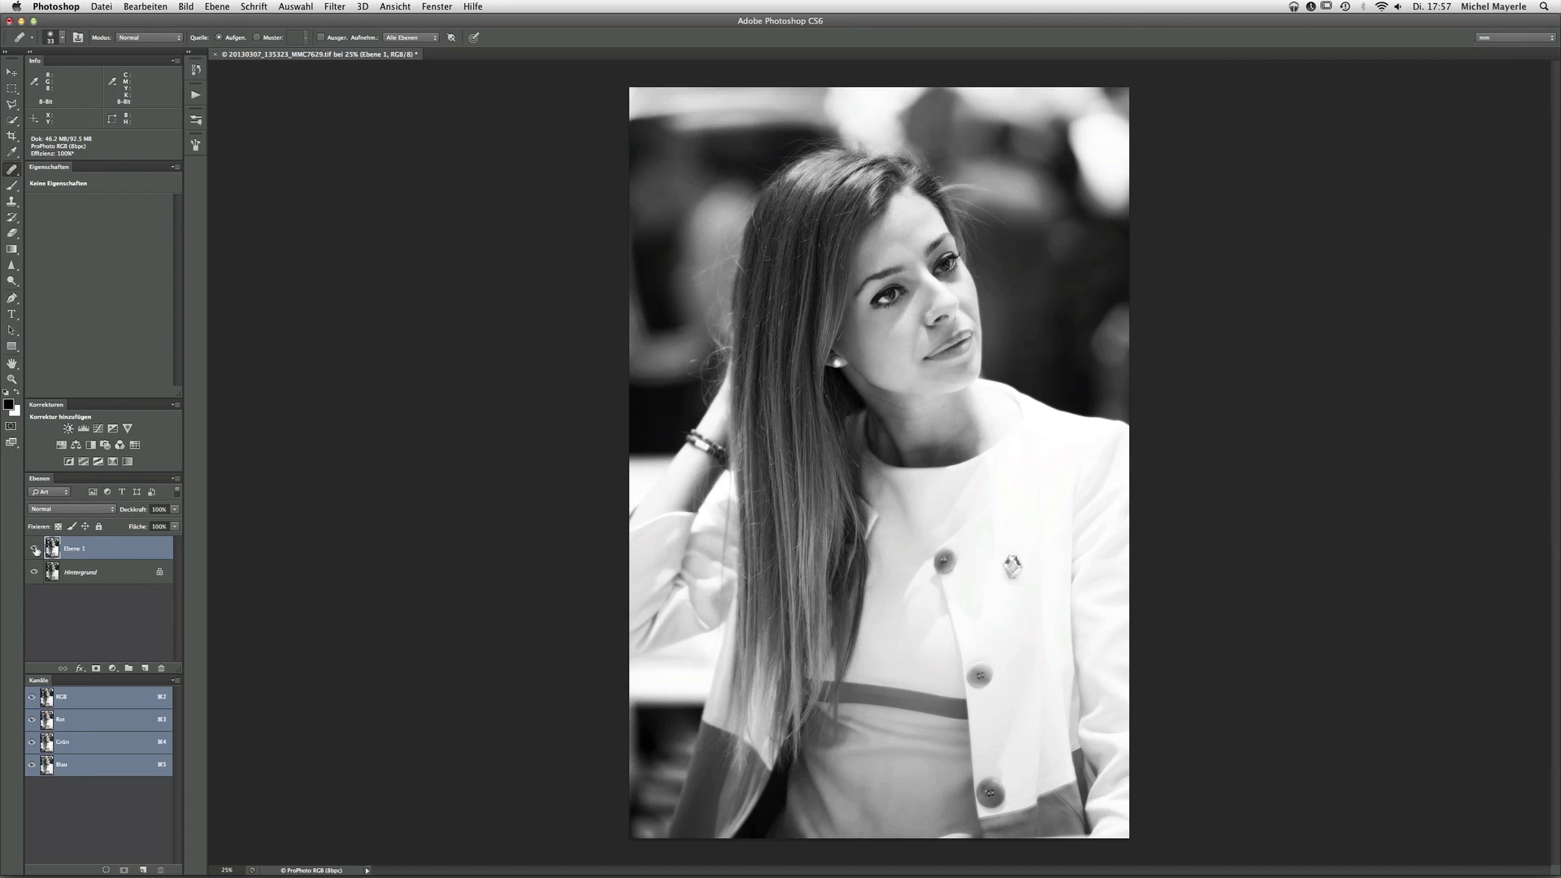
click(34, 548)
drag(132, 510, 112, 512)
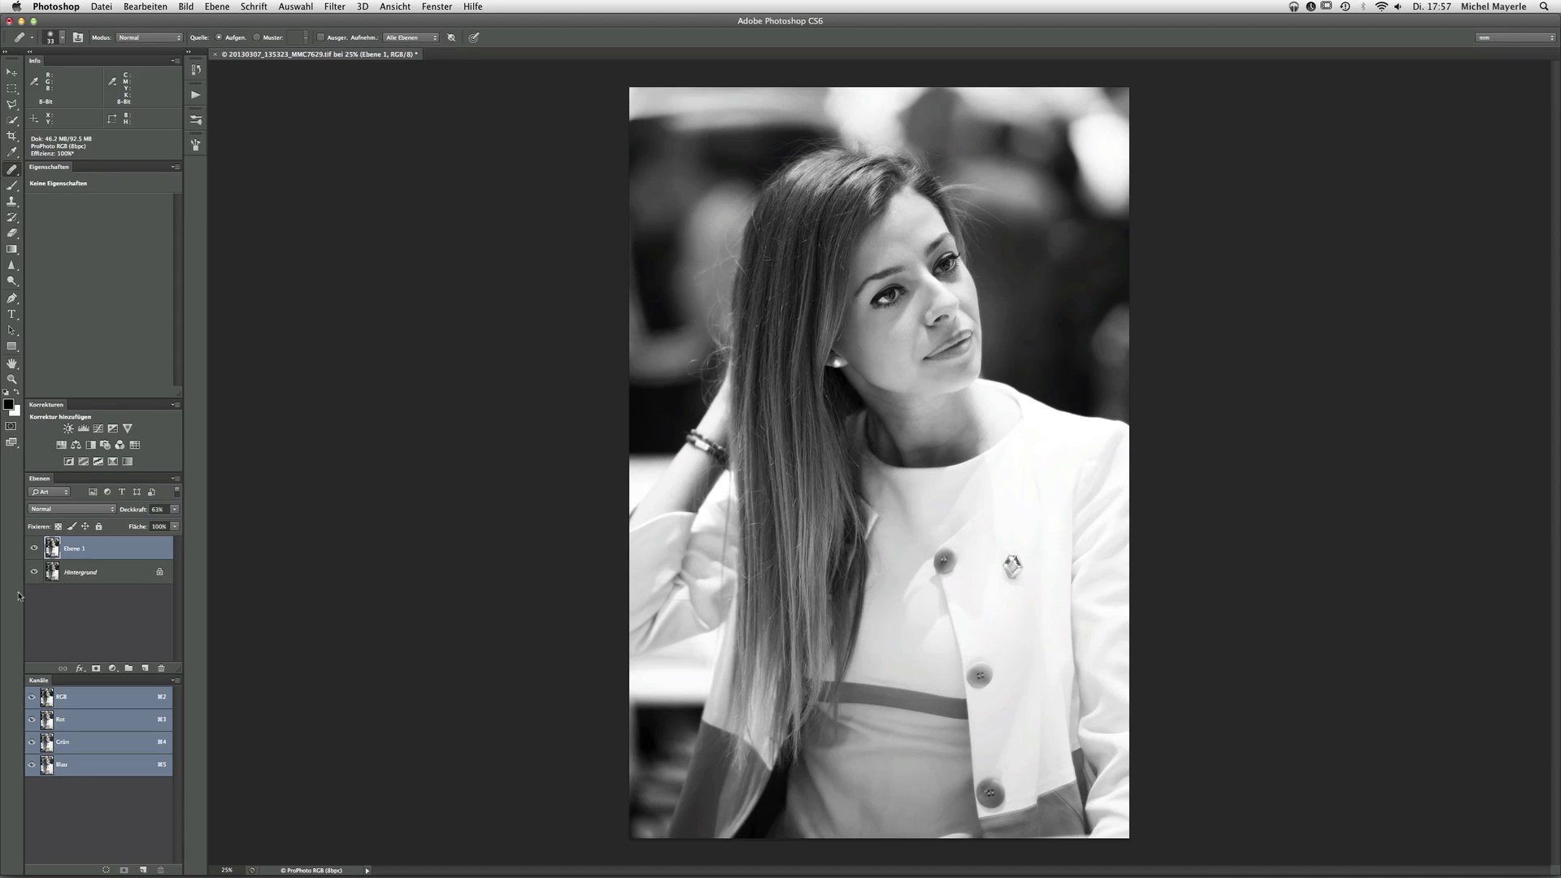
click(34, 548)
click(34, 548)
key(super+e)
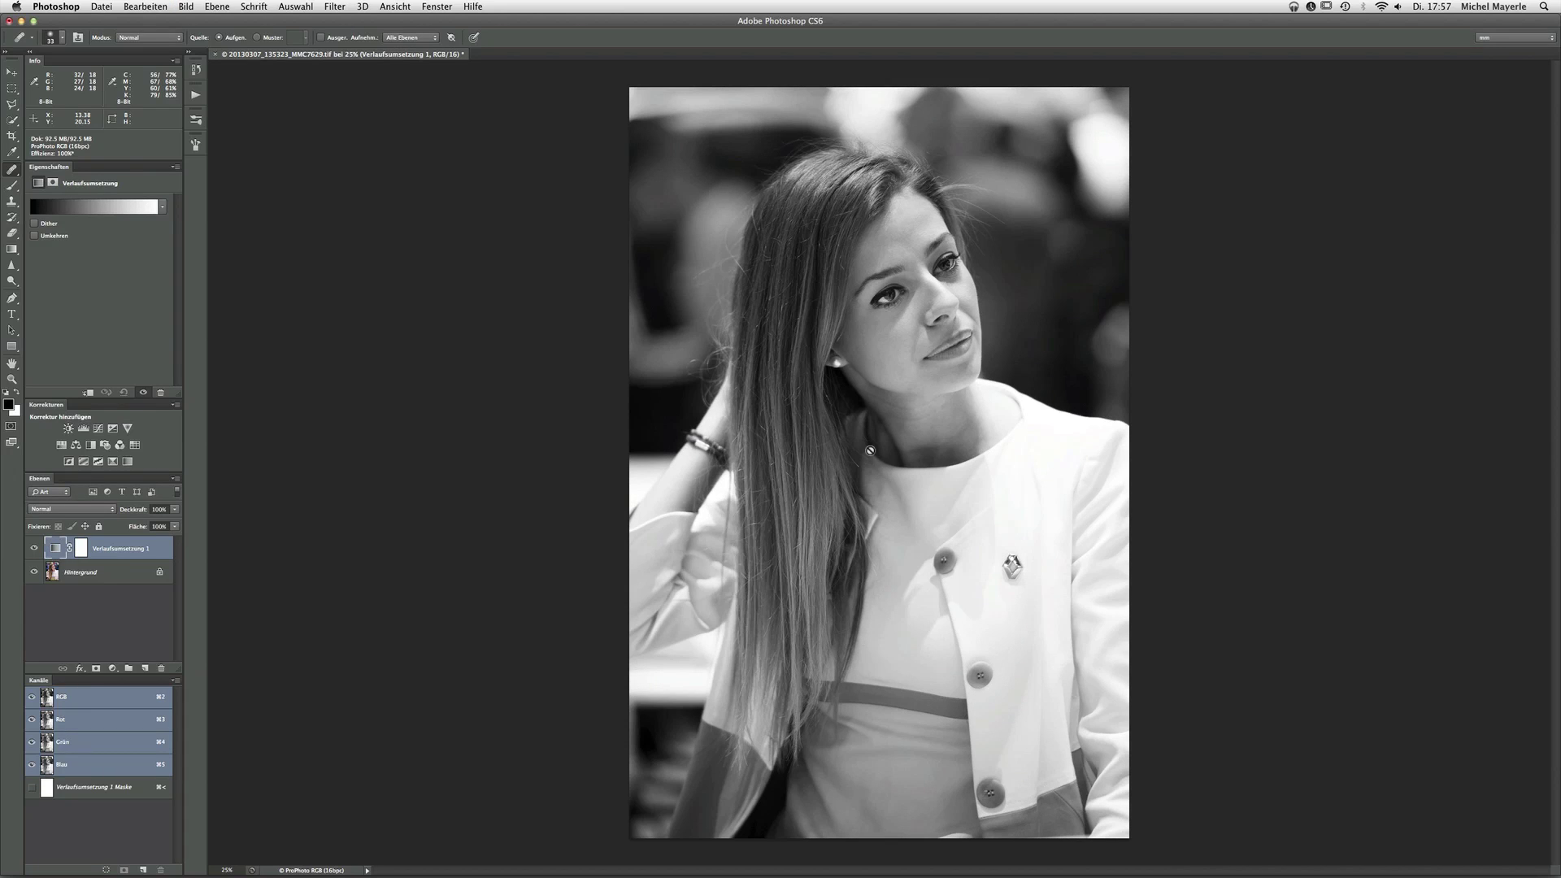
Turn the gradient map and background into one smart object, then set 8 Bit/Kanal.
shift+click(128, 572)
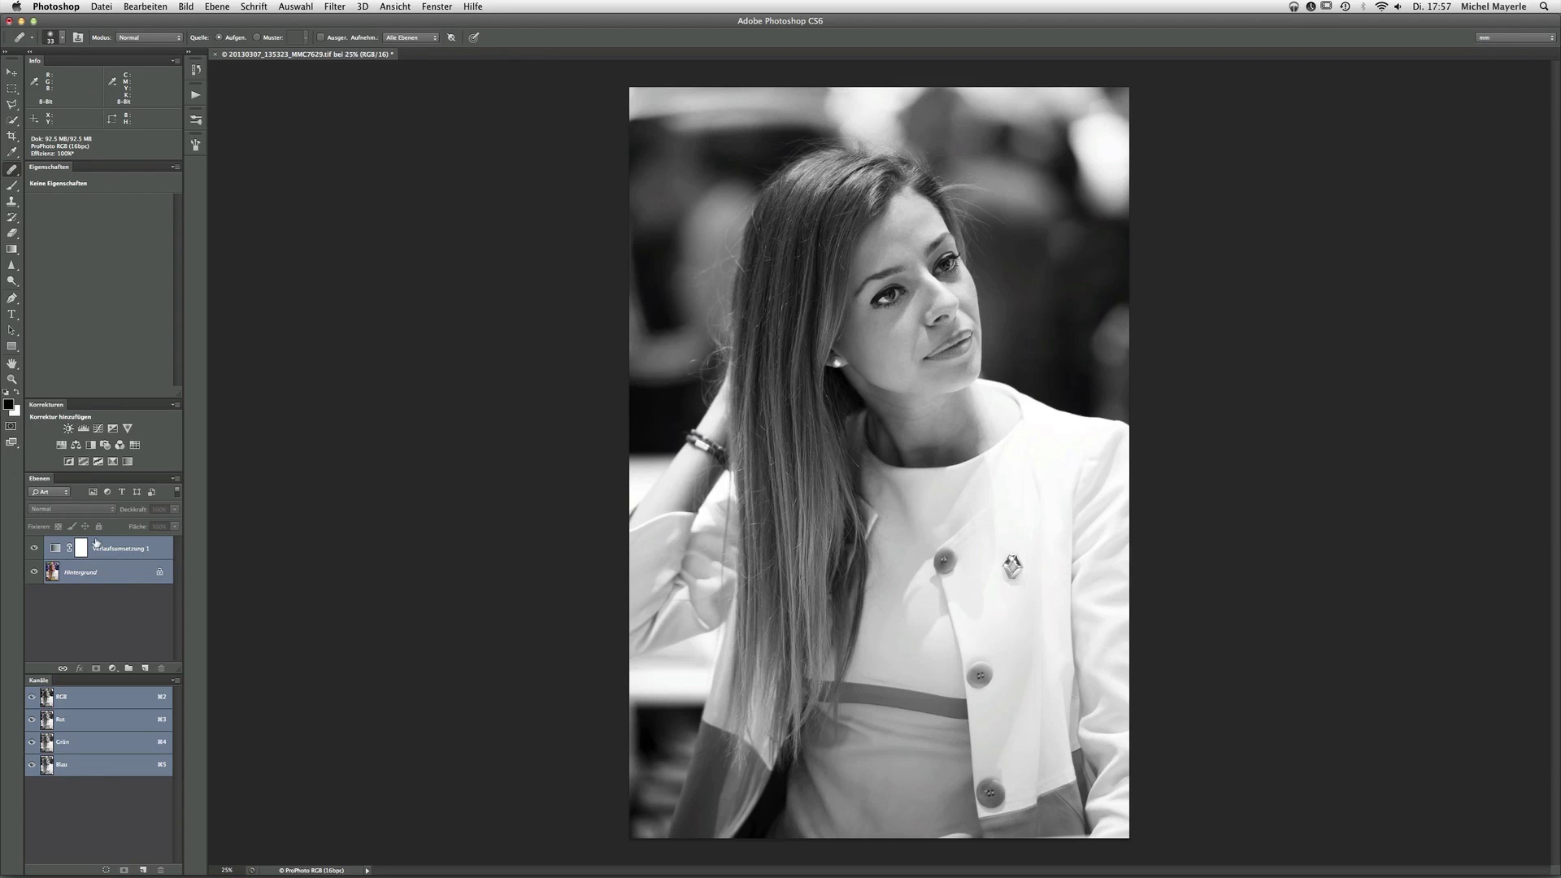
right_click(128, 572)
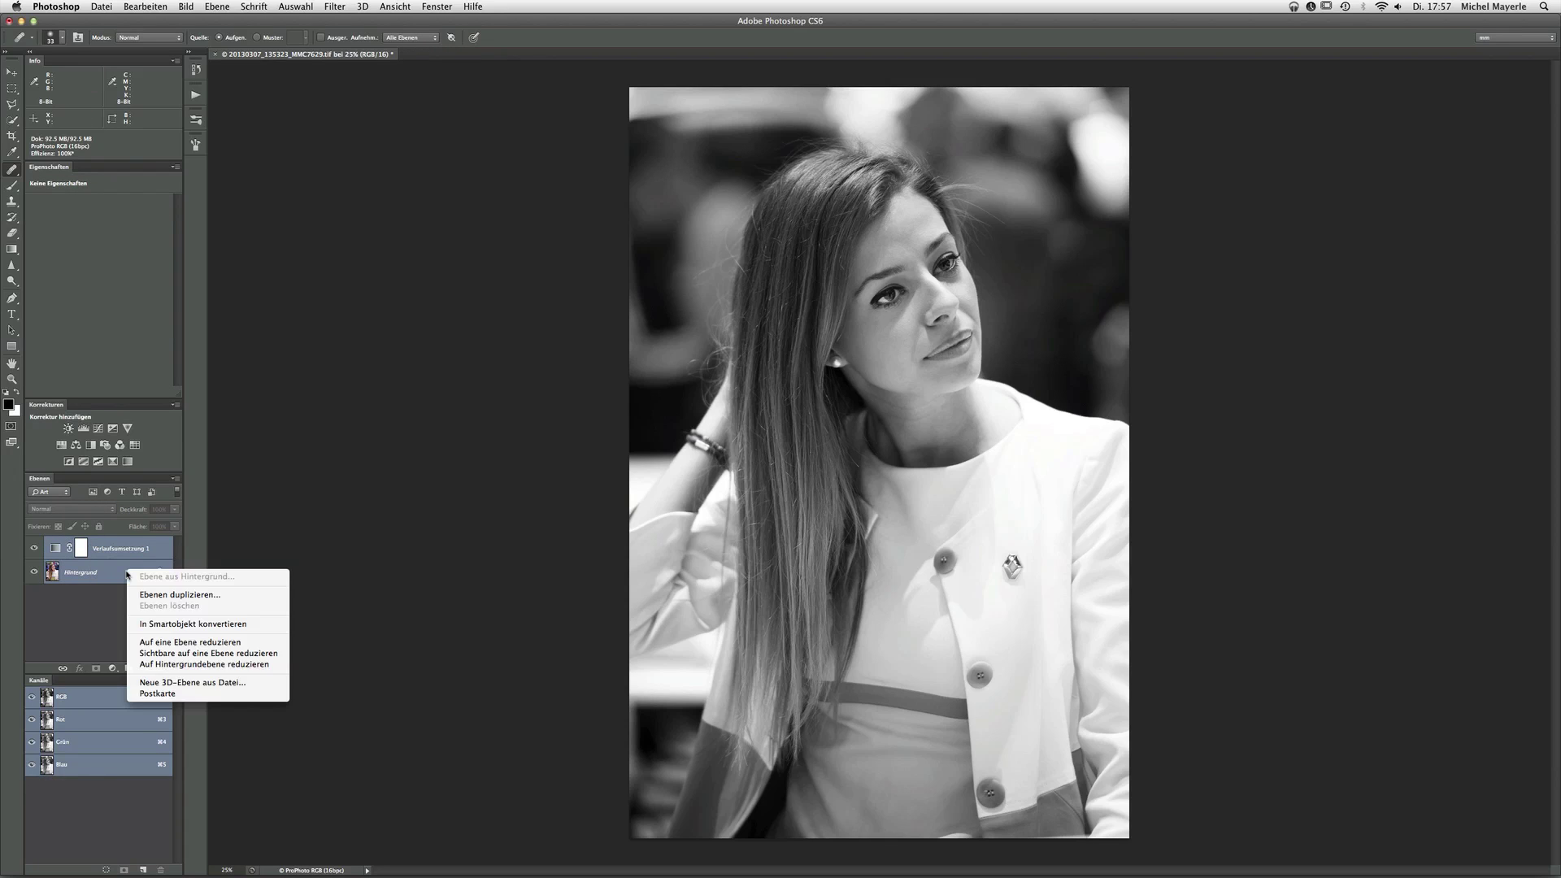
click(177, 626)
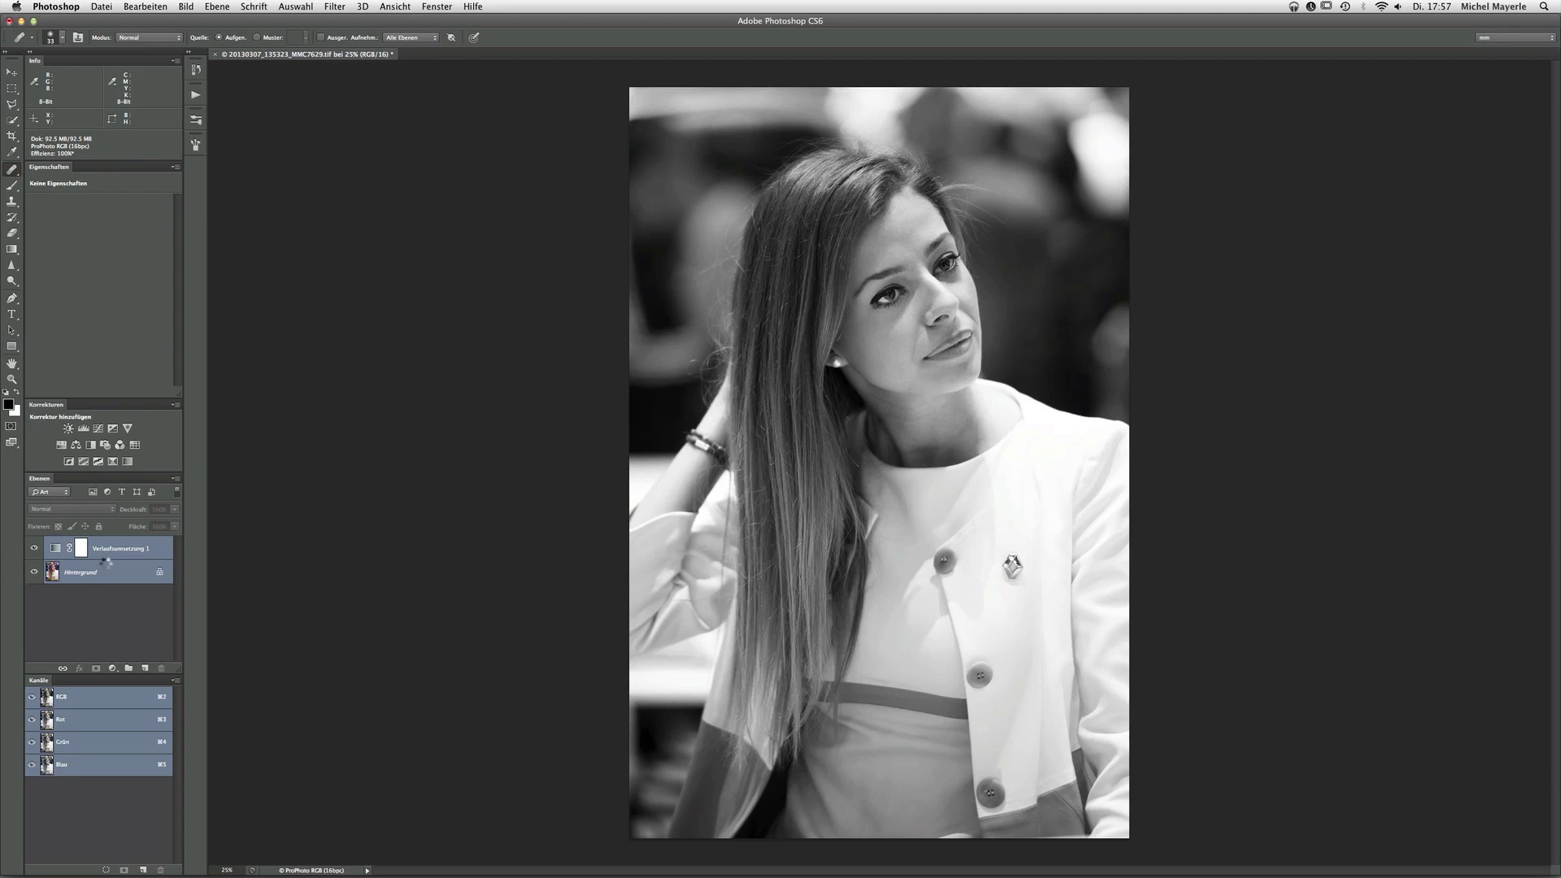
click(189, 6)
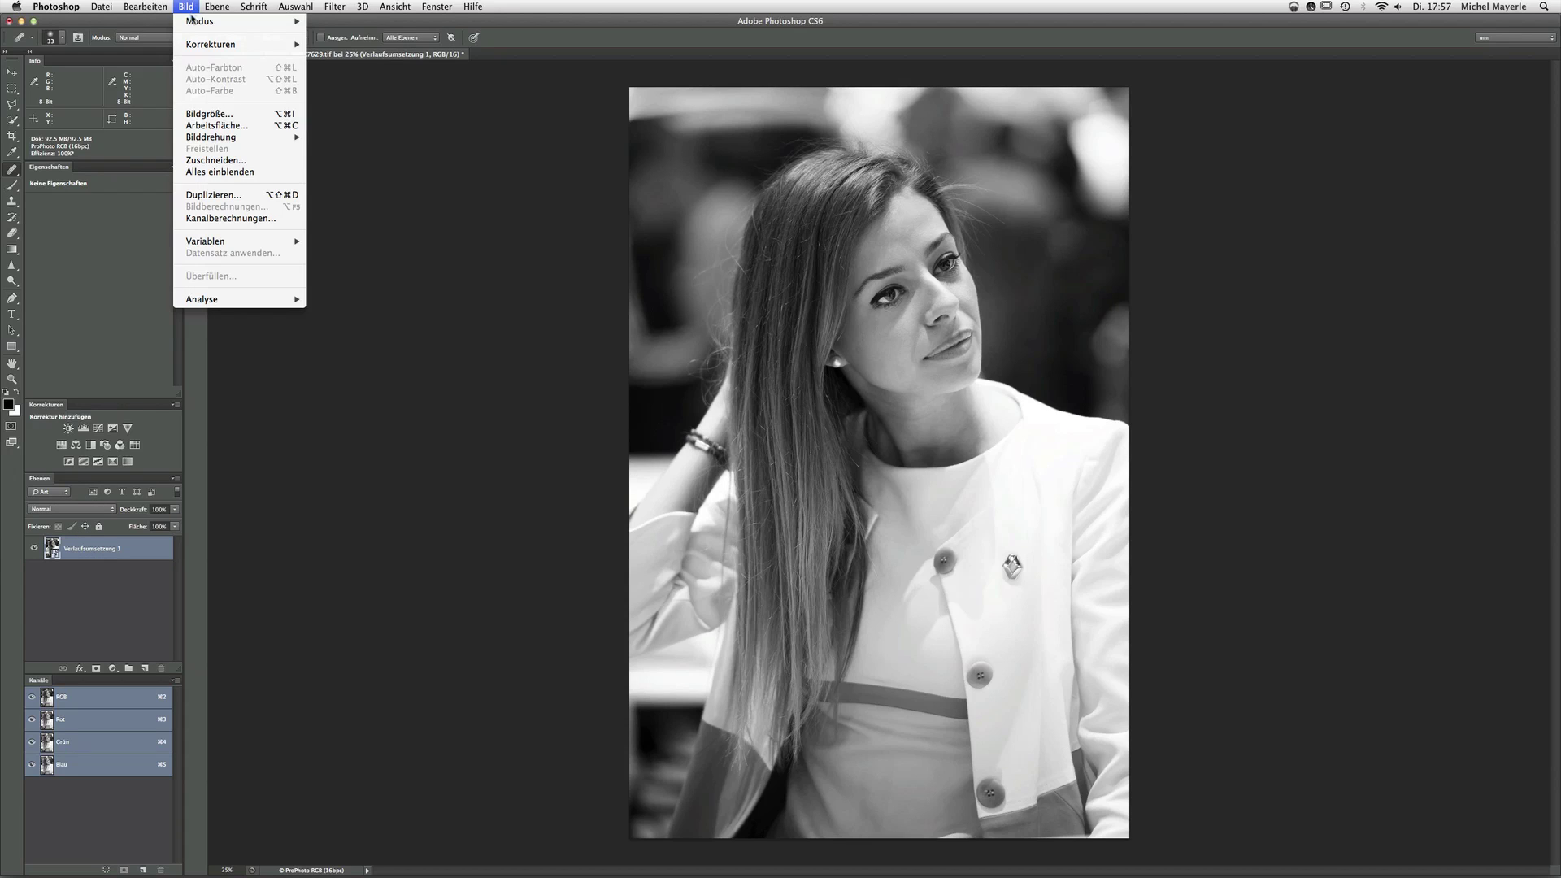
click(399, 132)
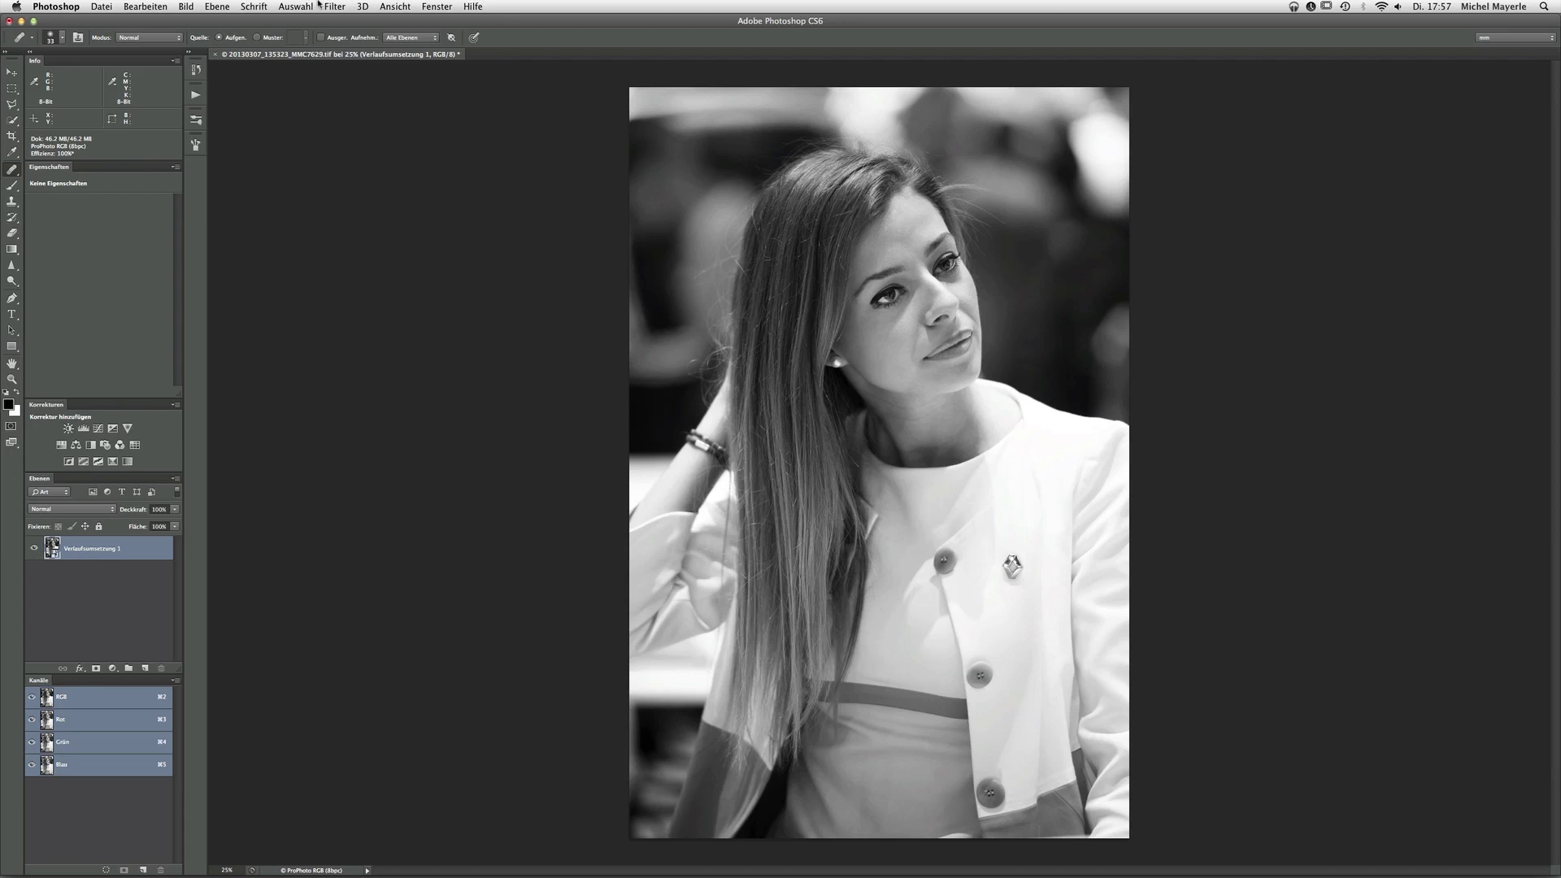
Apply Weiches Licht to the smart object as a smart filter, with the preview fit to the window.
click(319, 5)
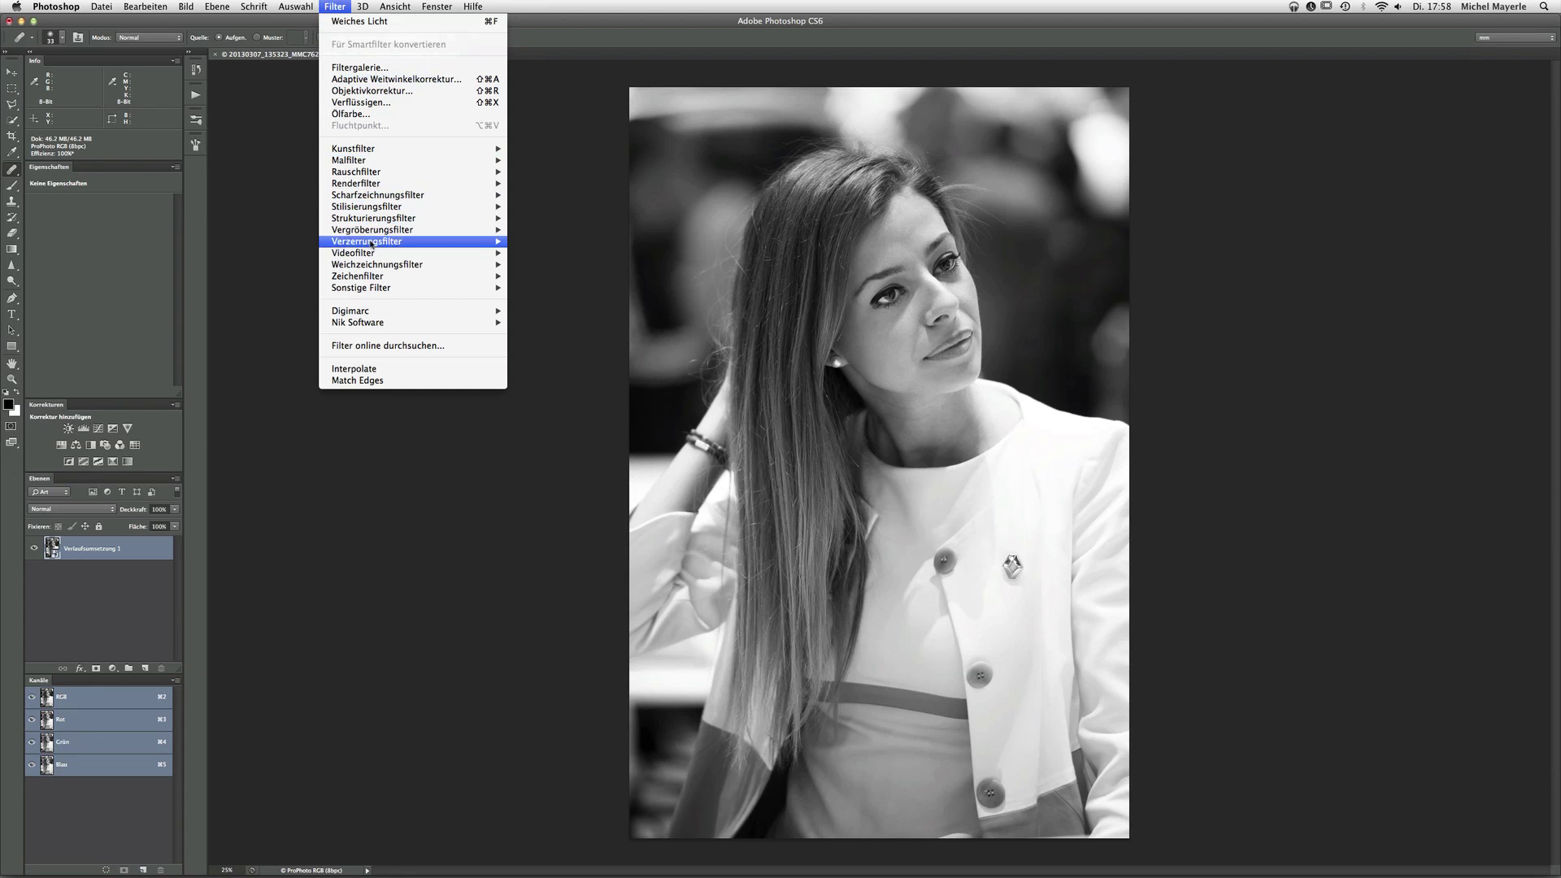
mouse_move(333, 7)
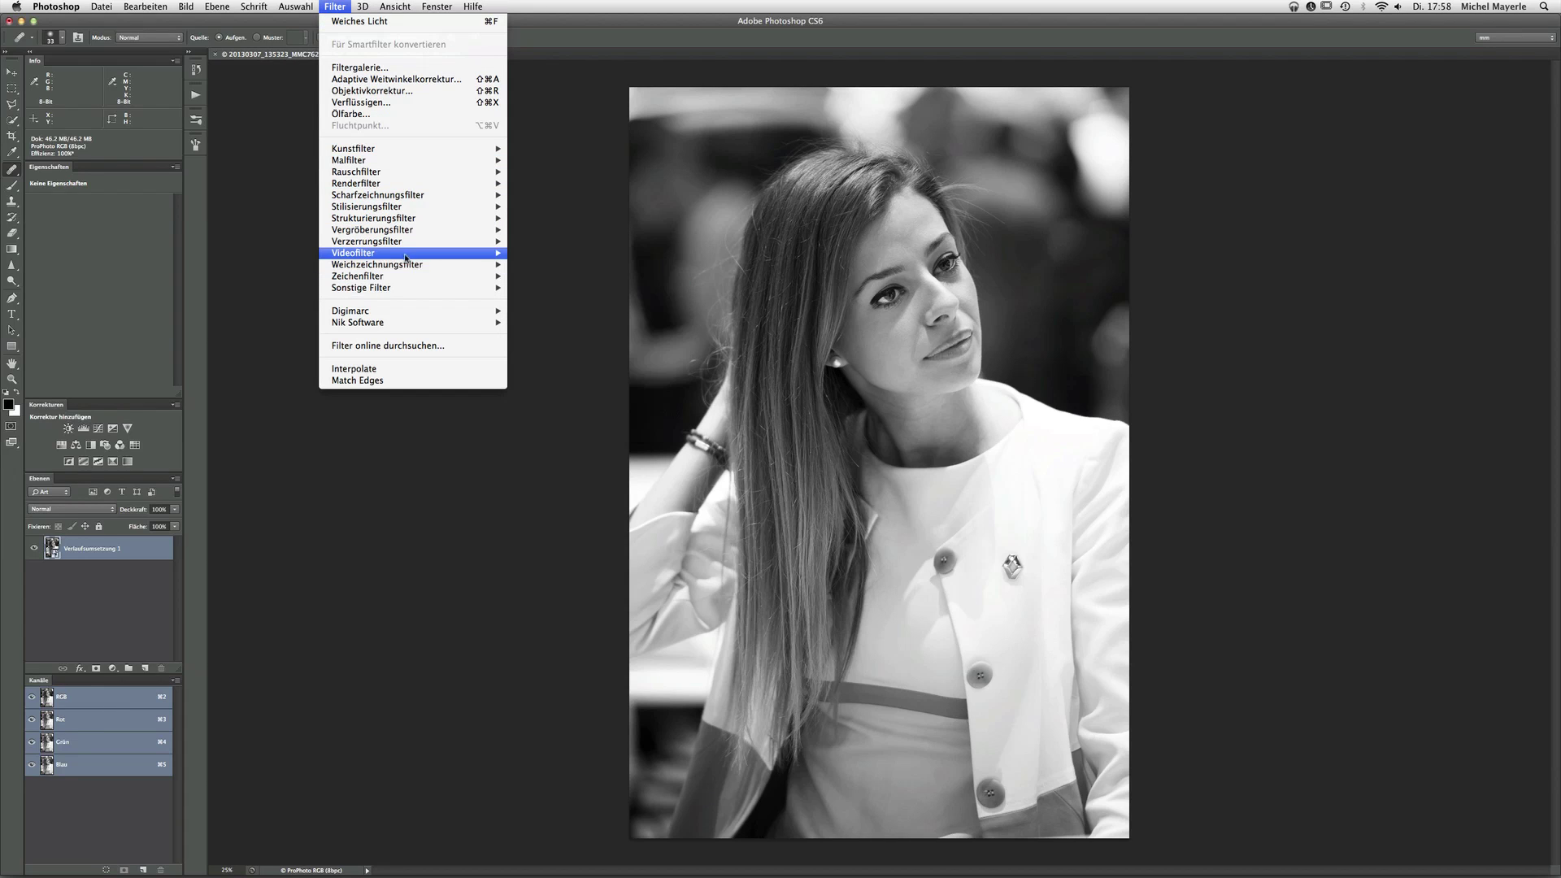
mouse_move(366, 240)
click(585, 346)
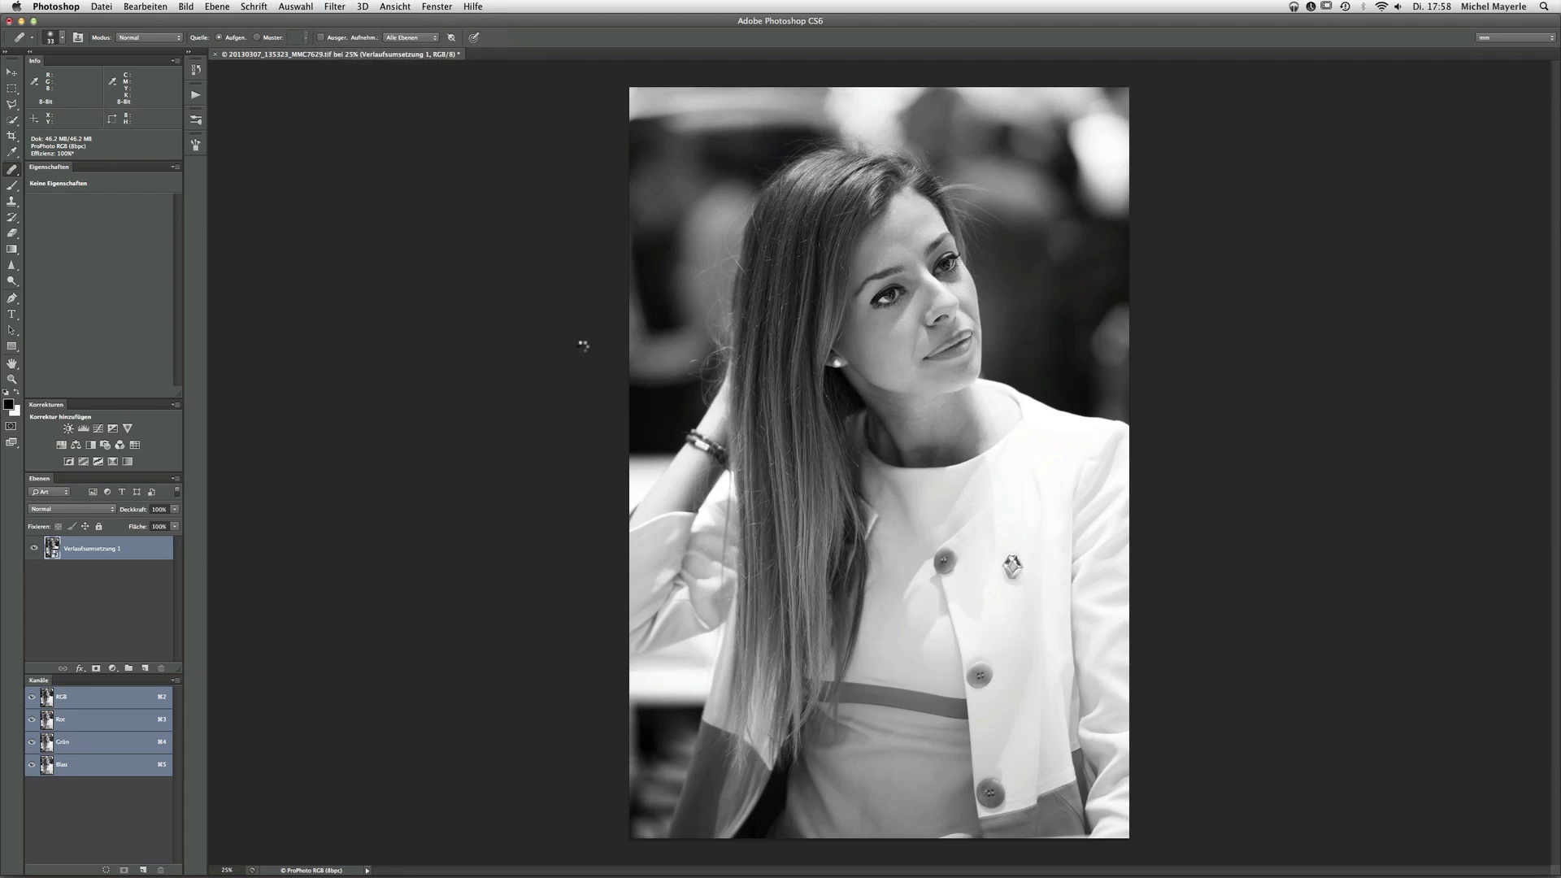
key(ctrl+0)
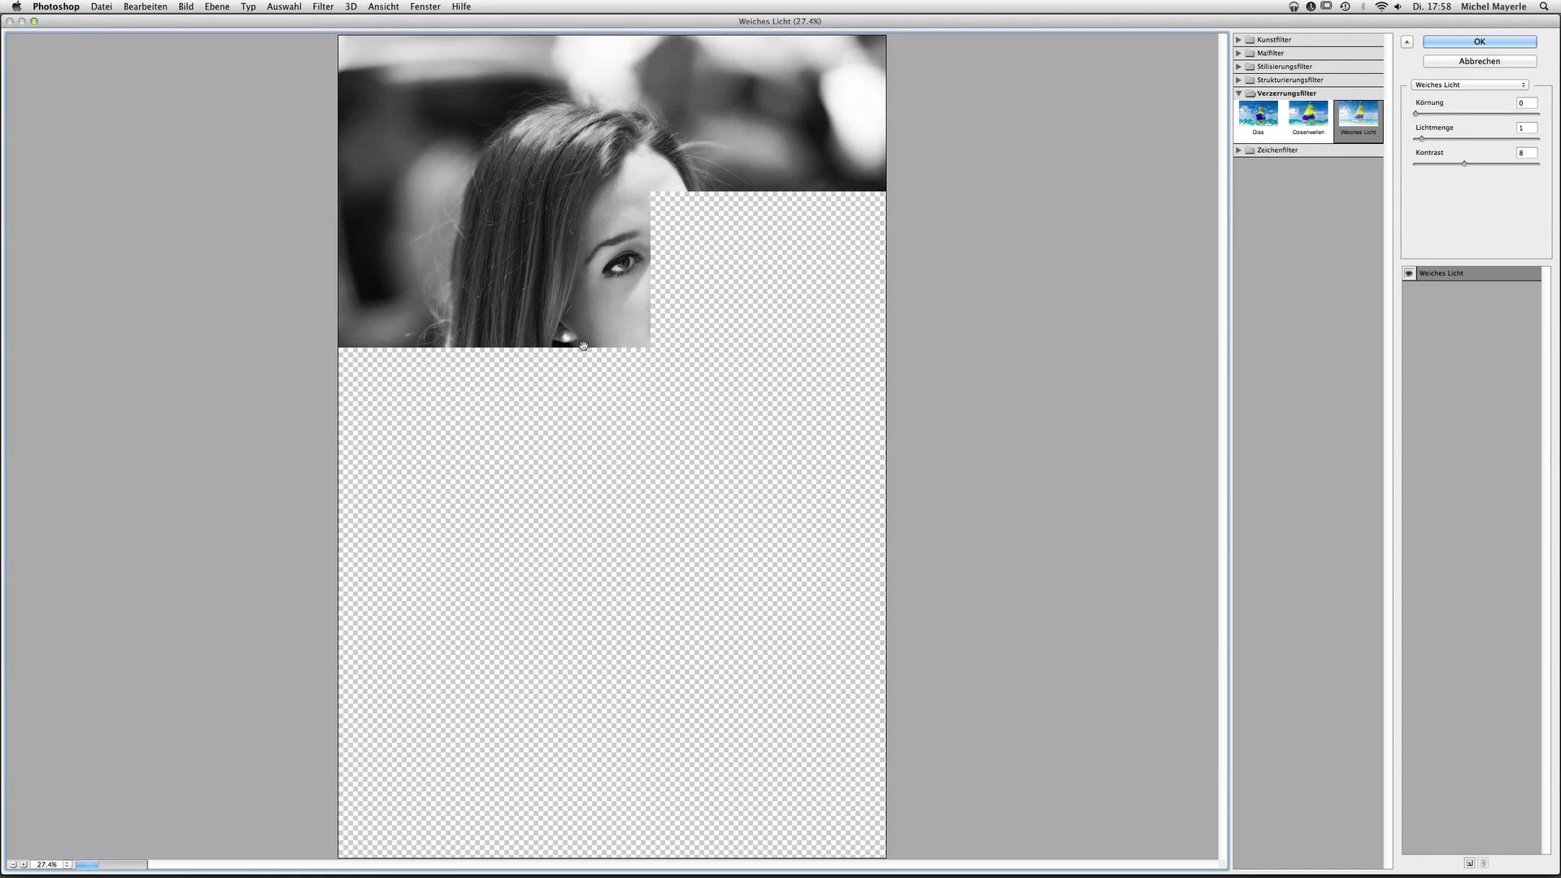
key(Return)
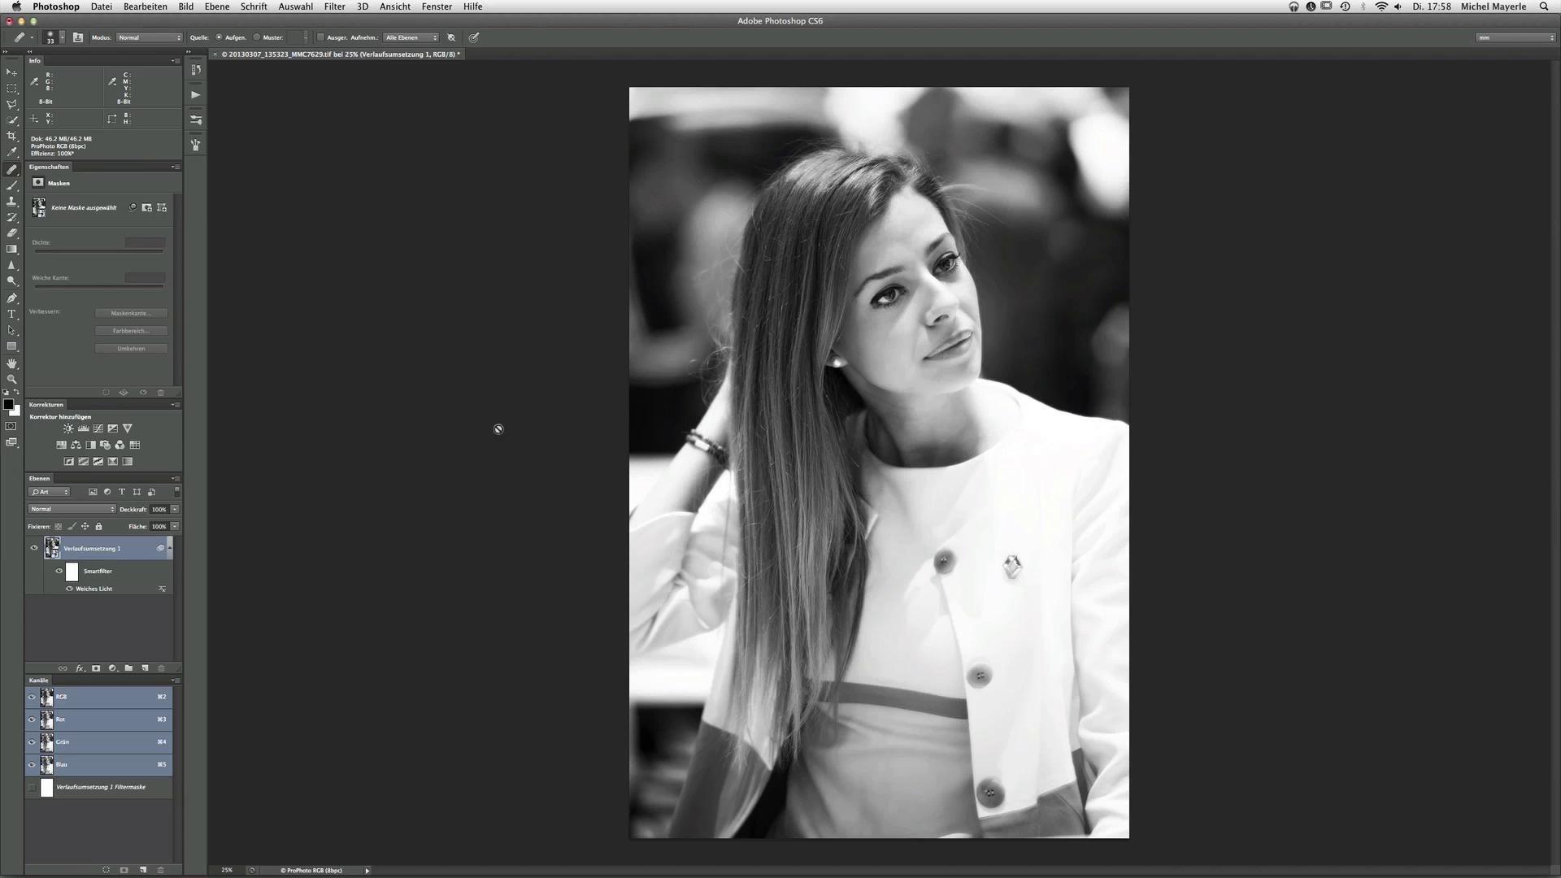
Invert the smart filter mask and brush the glow back at 50% over cheek, hair and neck.
click(71, 572)
key(ctrl+i)
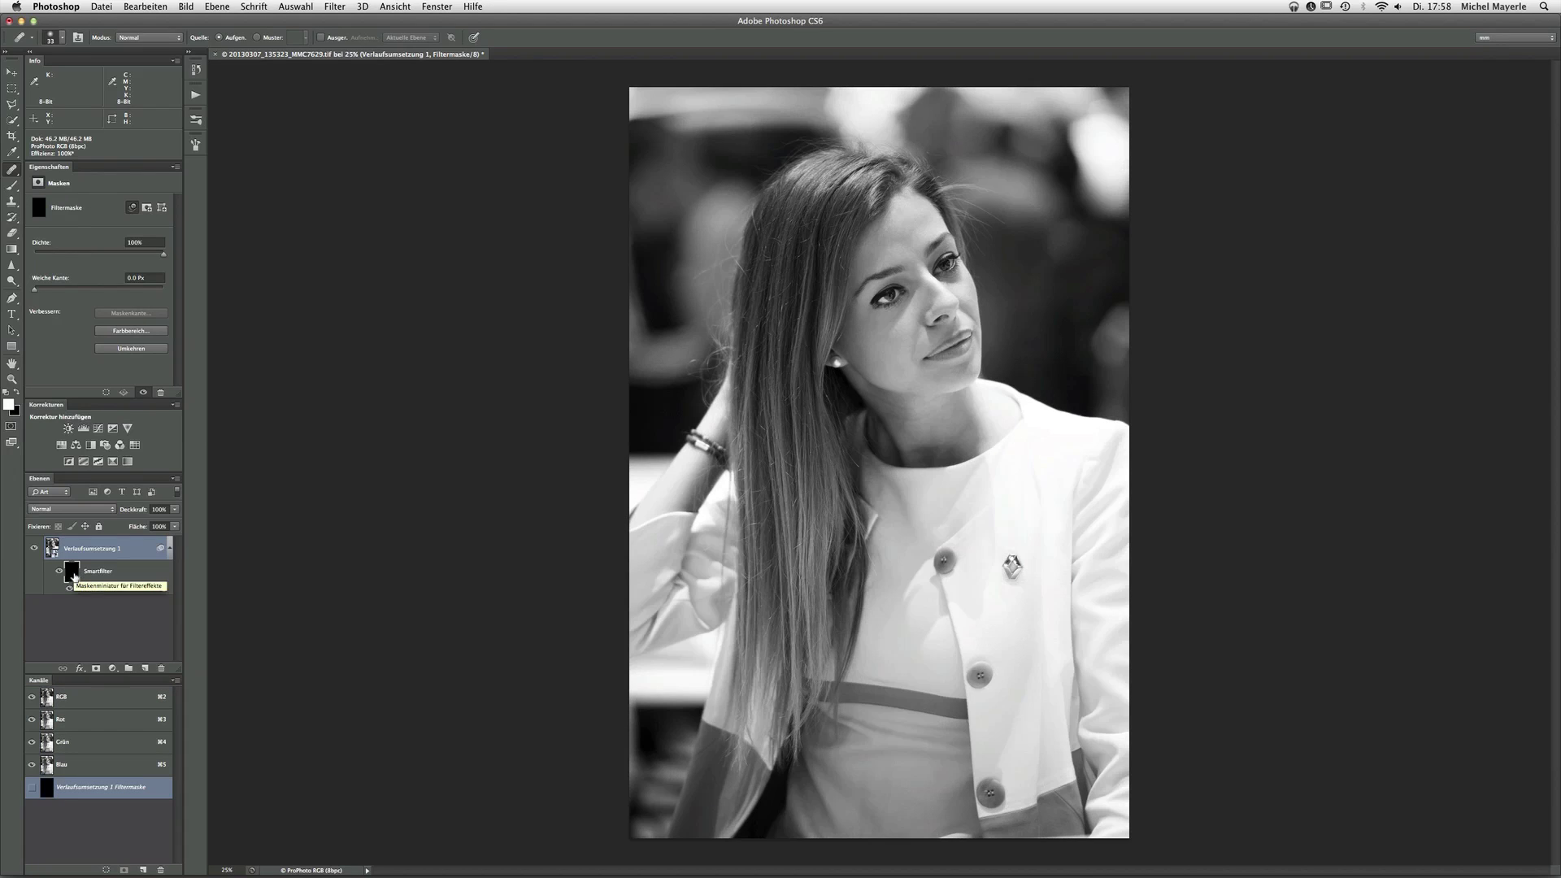
key(b)
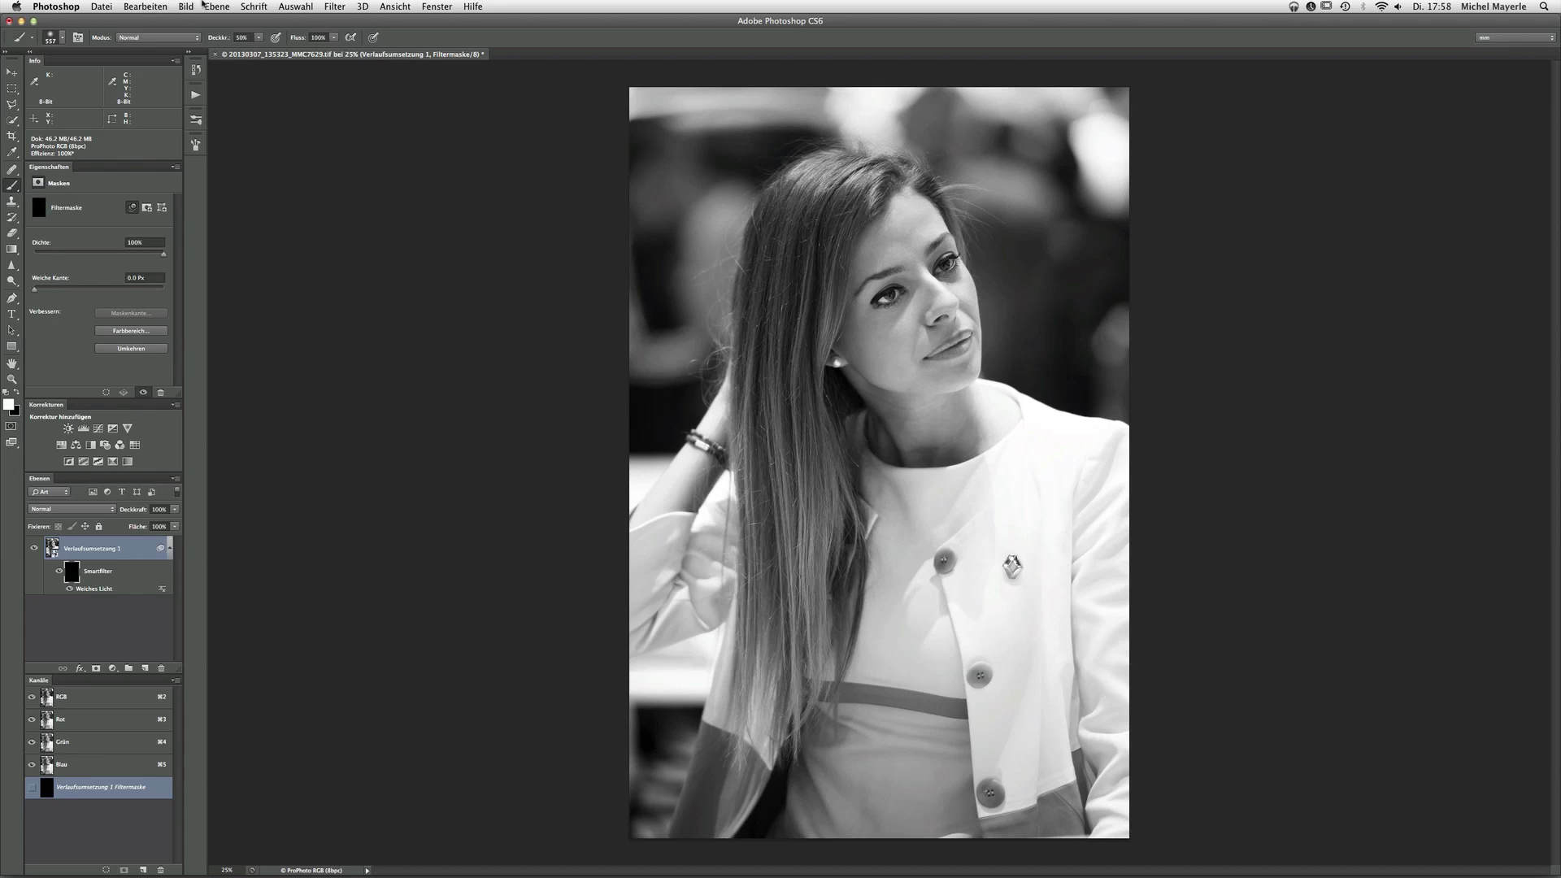
key(5)
drag(866, 376, 819, 261)
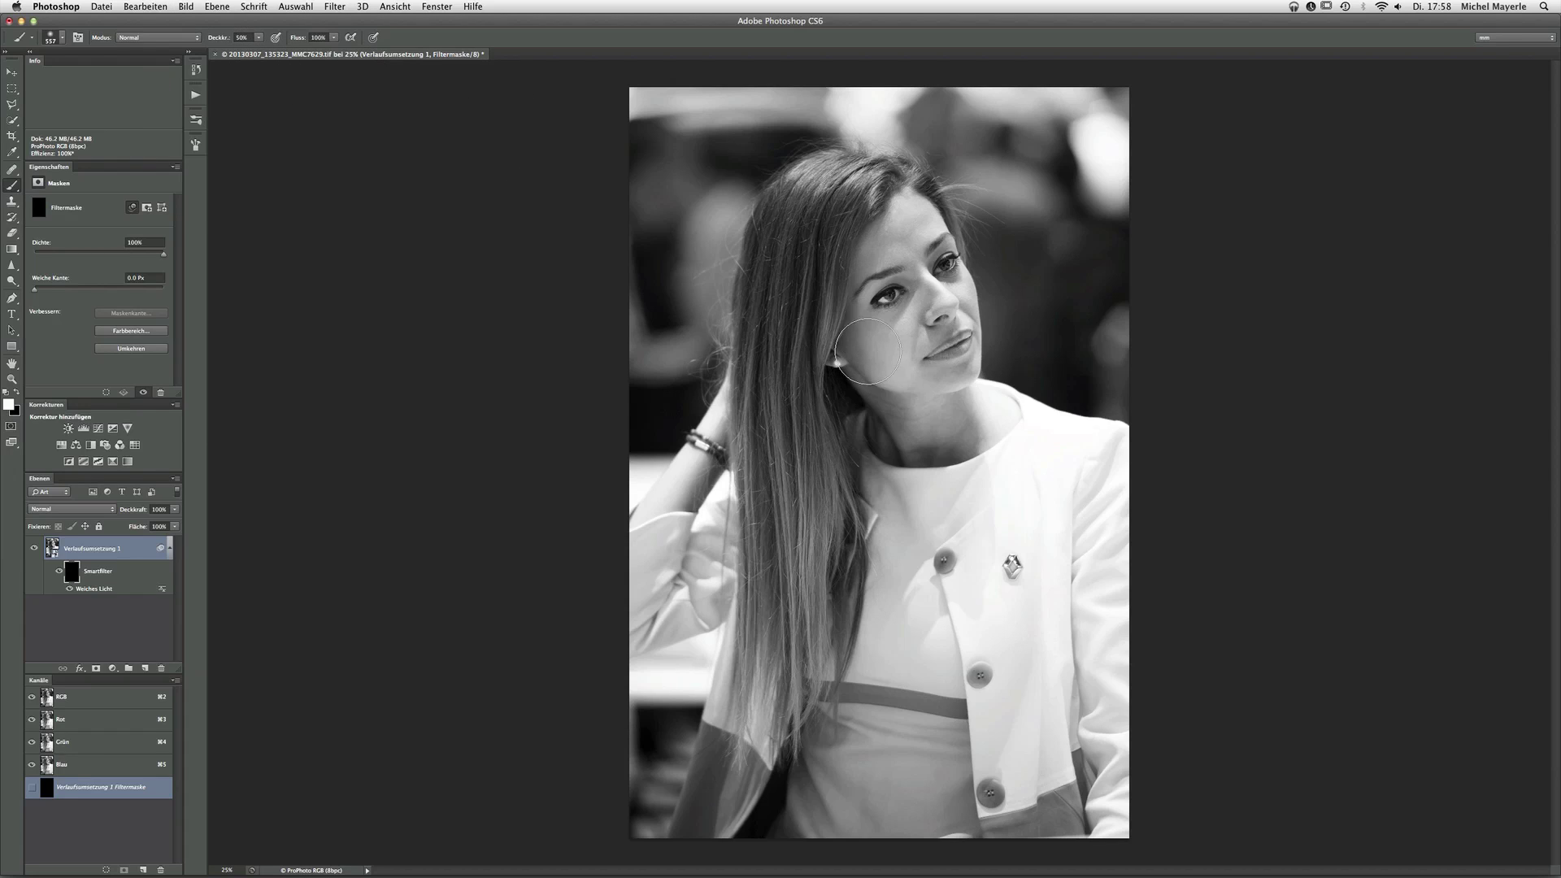
mouse_move(806, 618)
mouse_down()
mouse_move(967, 409)
mouse_move(779, 723)
mouse_move(914, 198)
mouse_up()
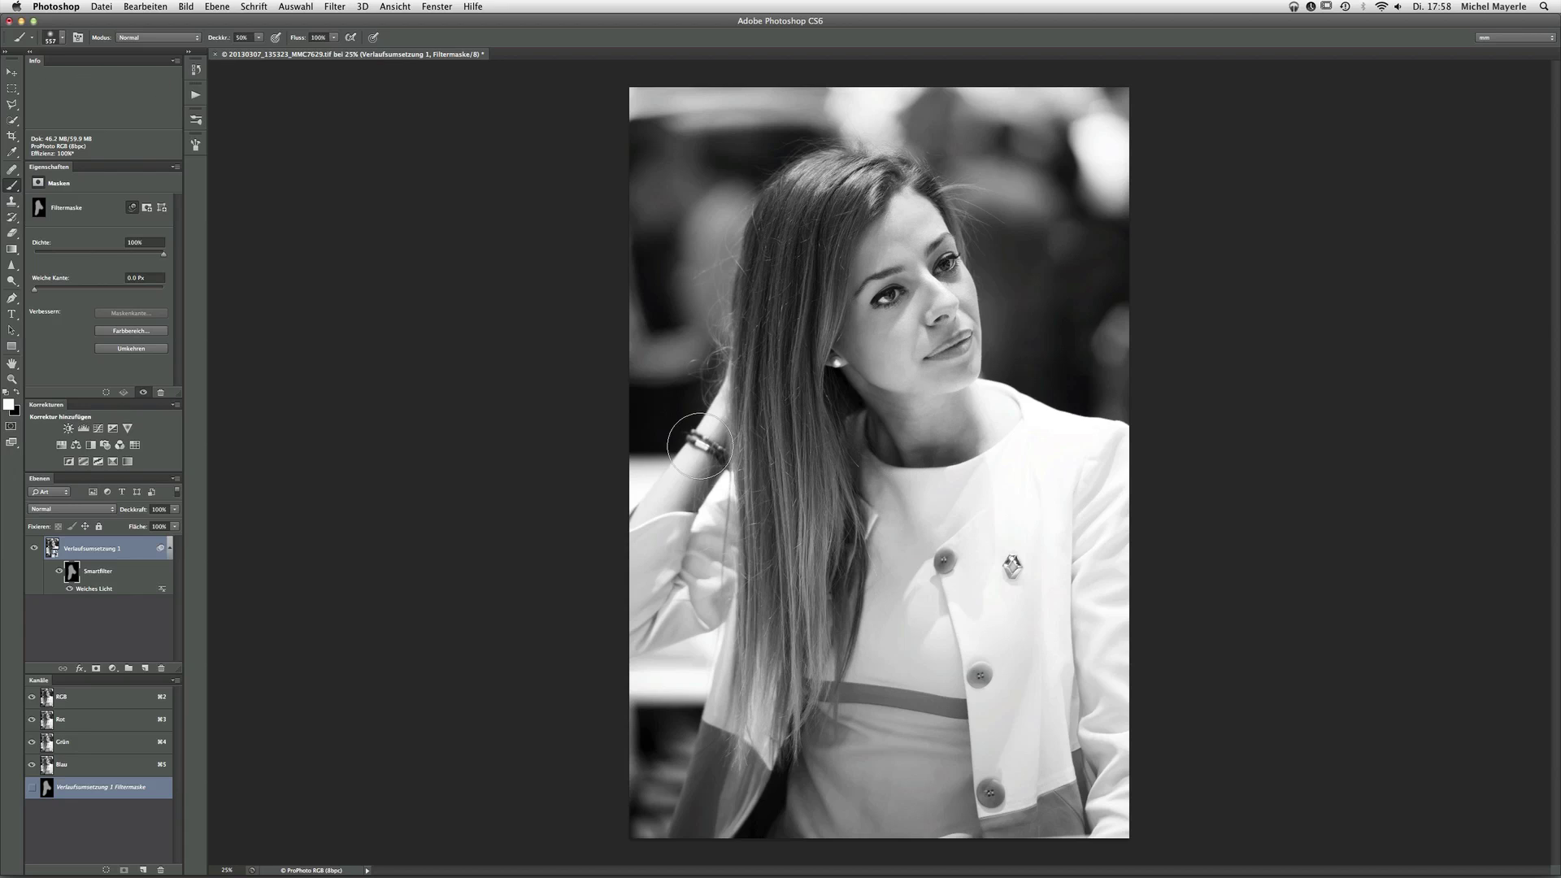
click(58, 572)
click(58, 572)
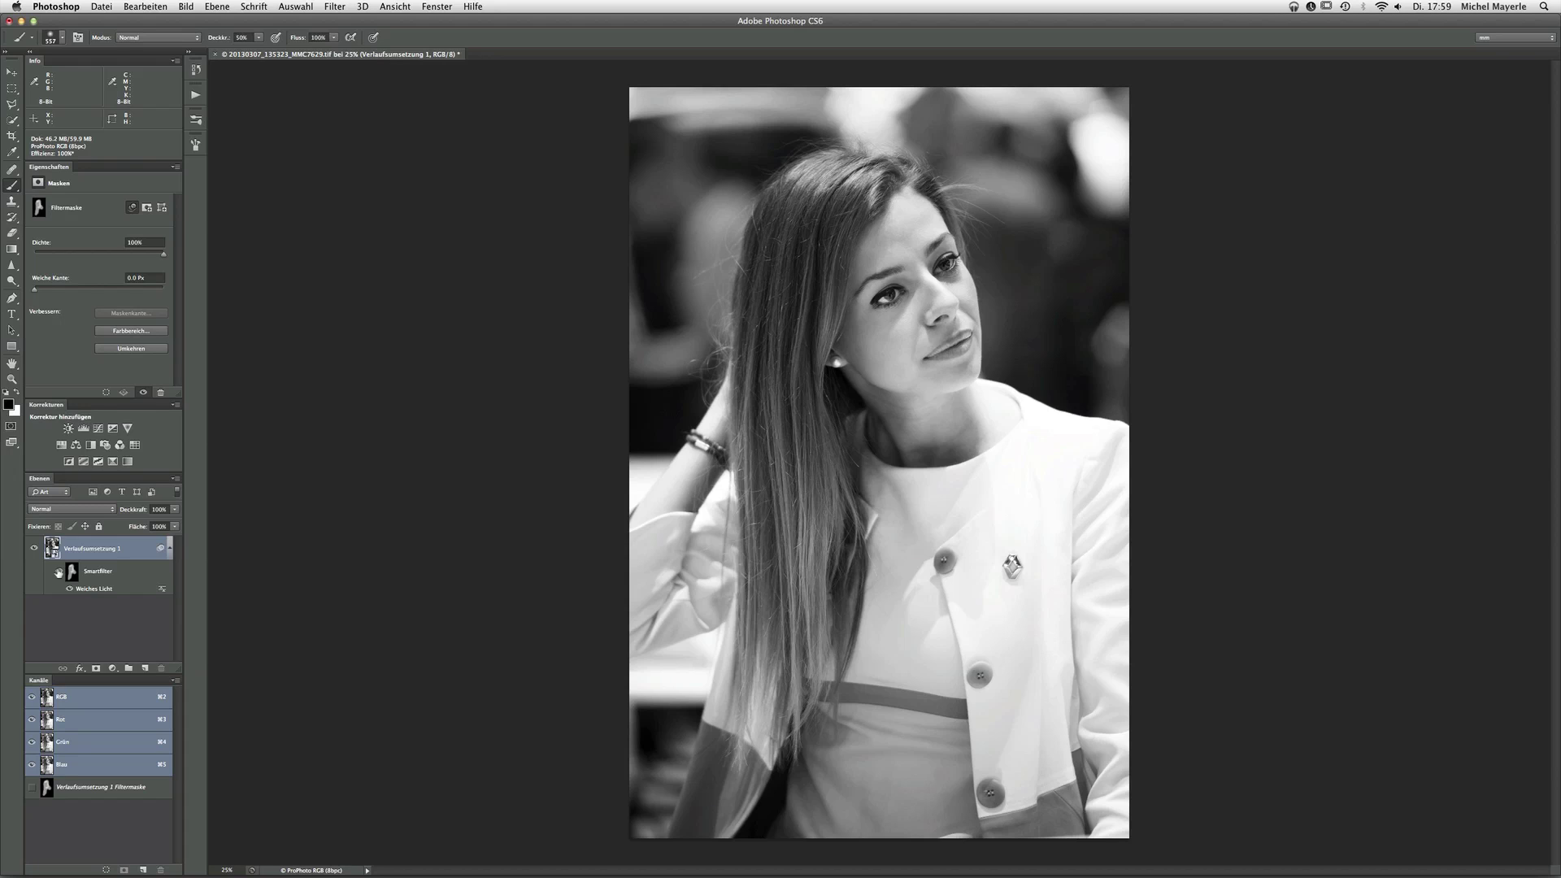
Undo back to the Gradient Map state and load the bright tones as a selection with Cmd+Option+2.
key(ctrl+z)
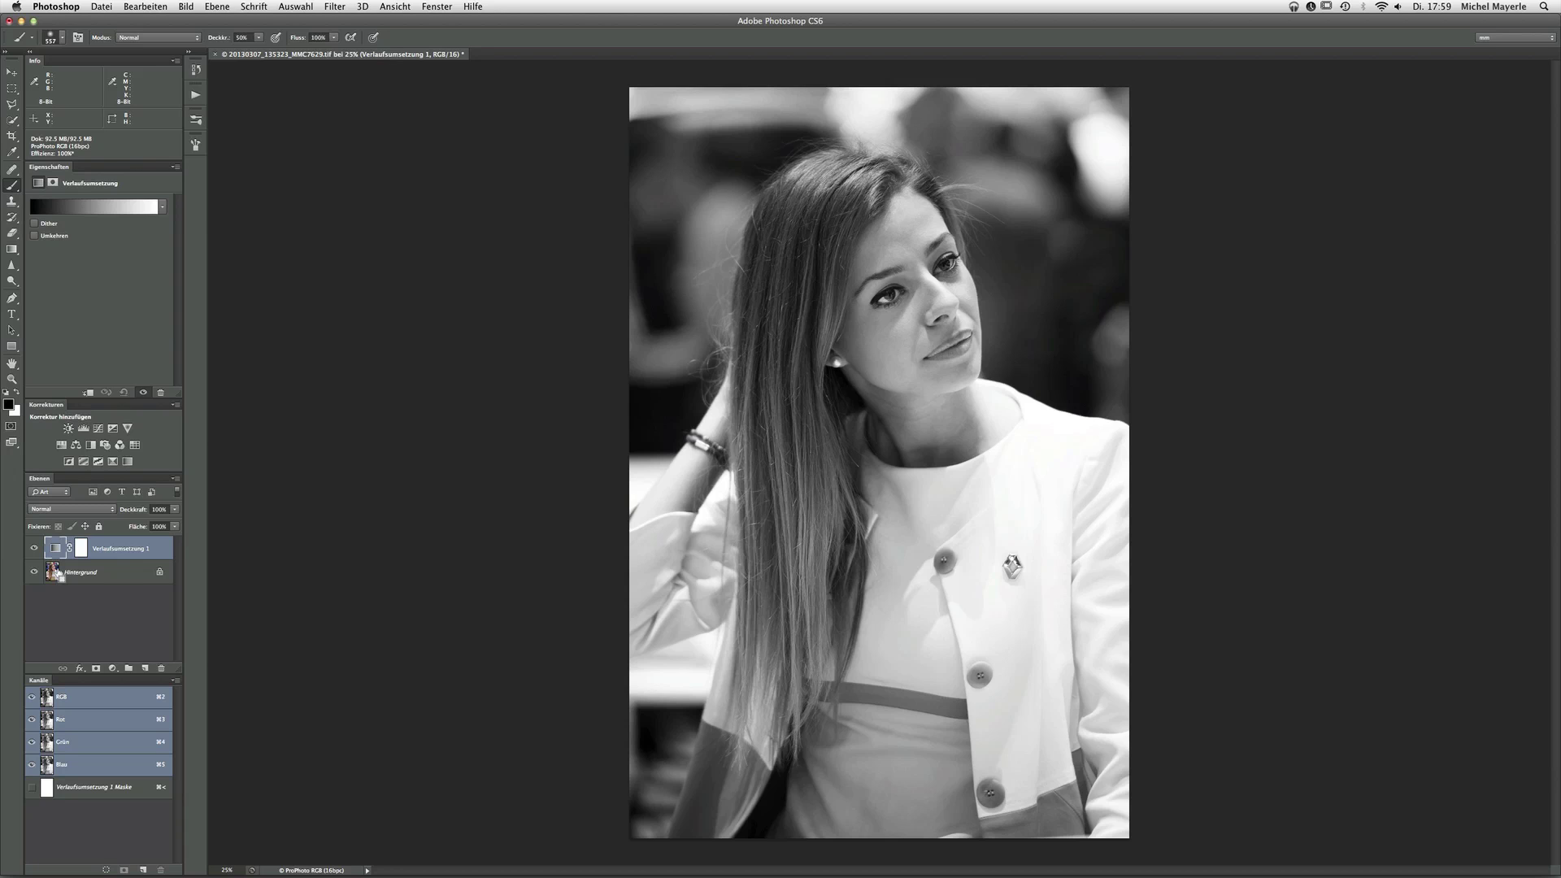
key(super+alt+2)
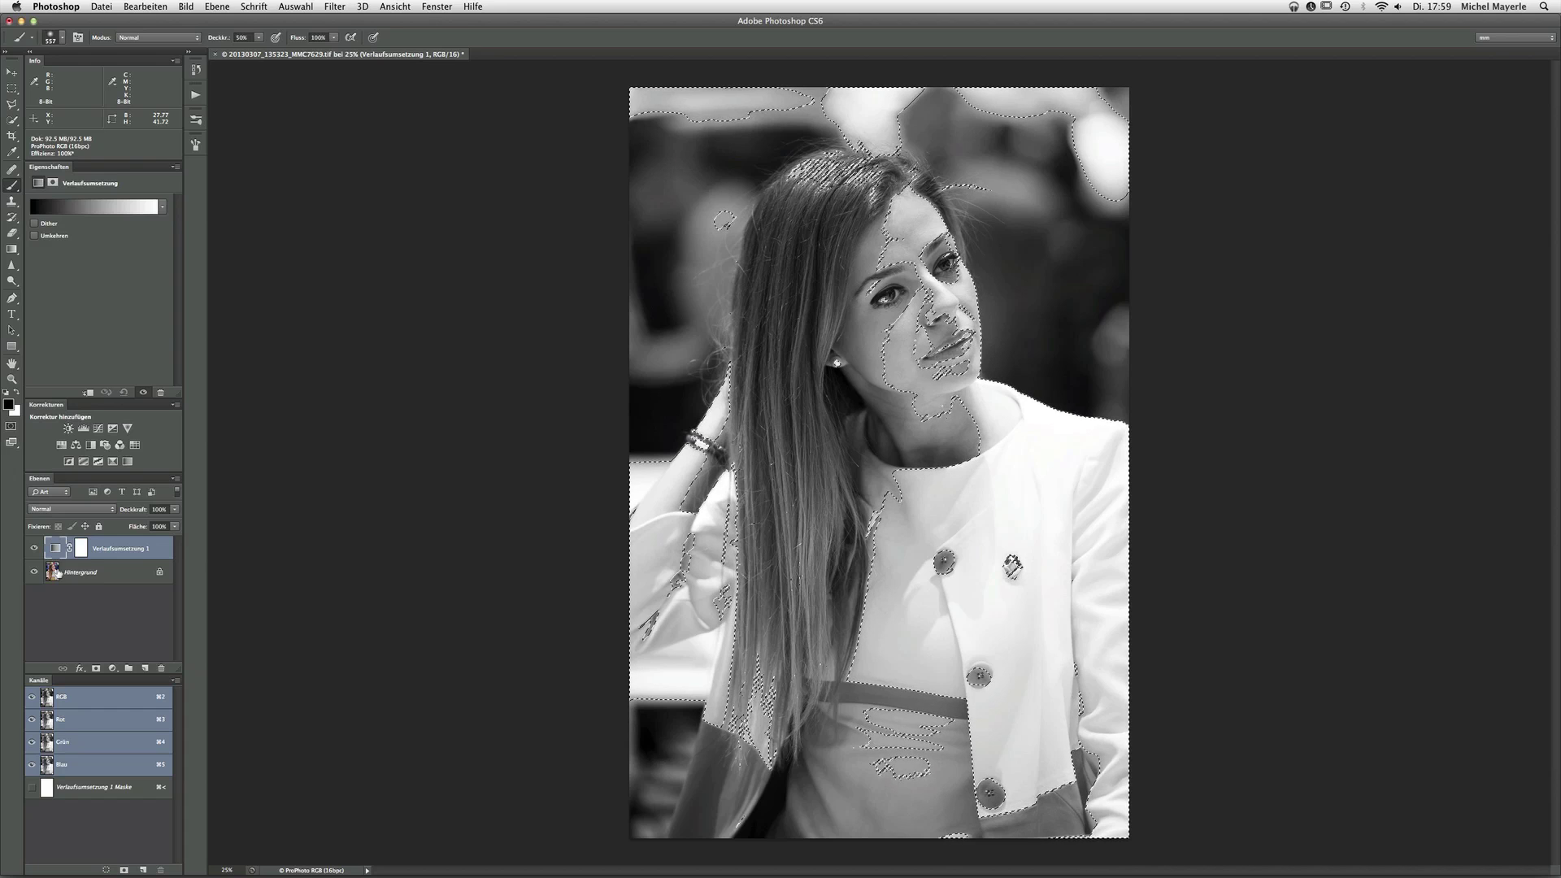
Add a white (ffffff) Volltonfarbe fill layer masked to the selected bright tones.
click(115, 673)
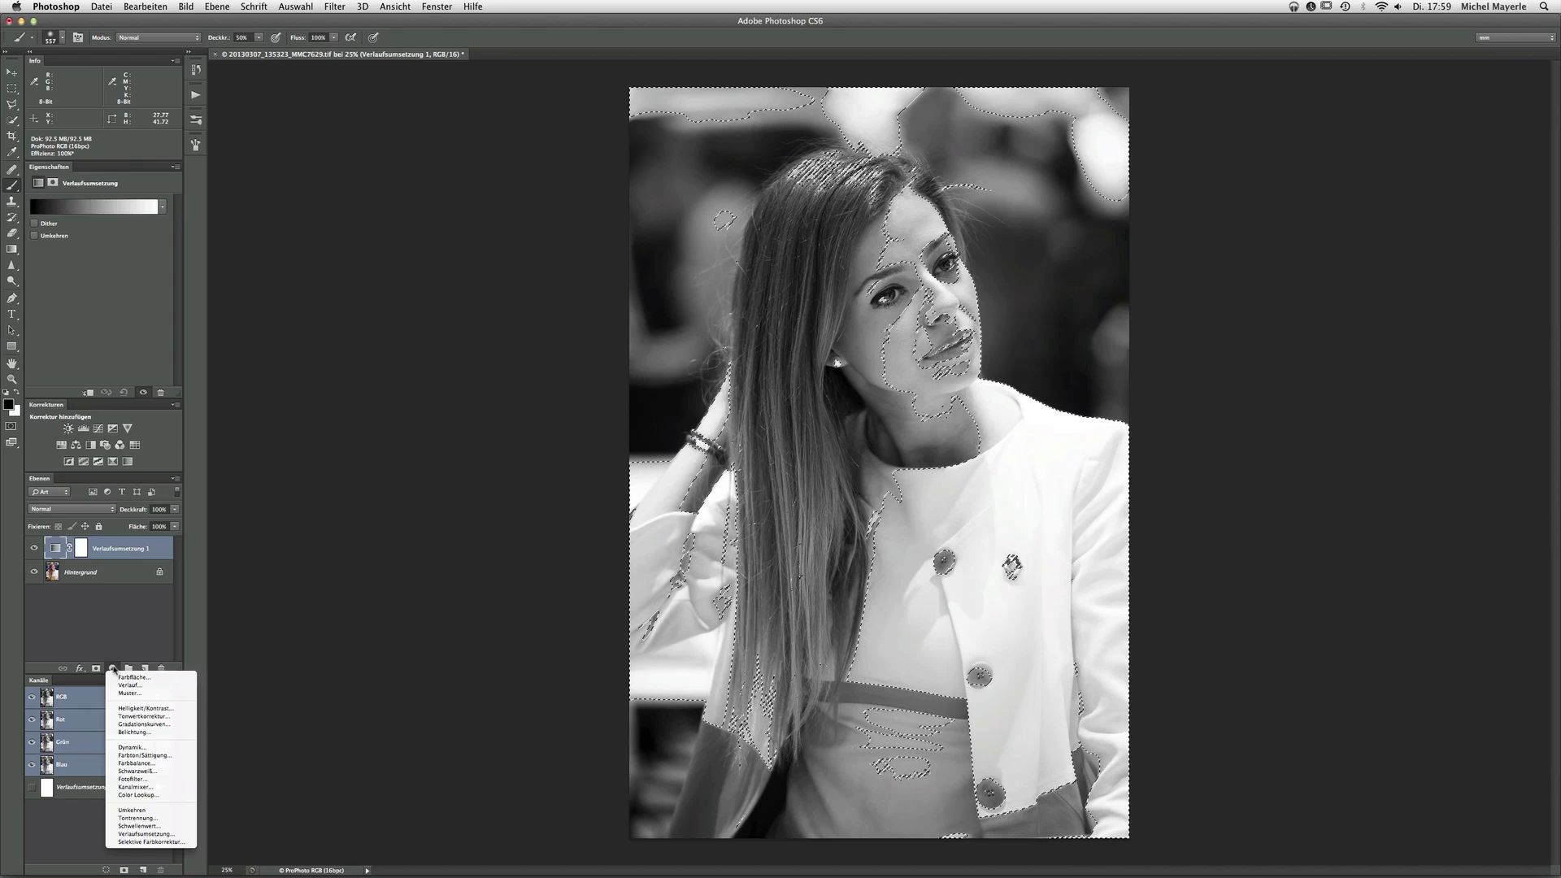
click(122, 678)
click(1007, 304)
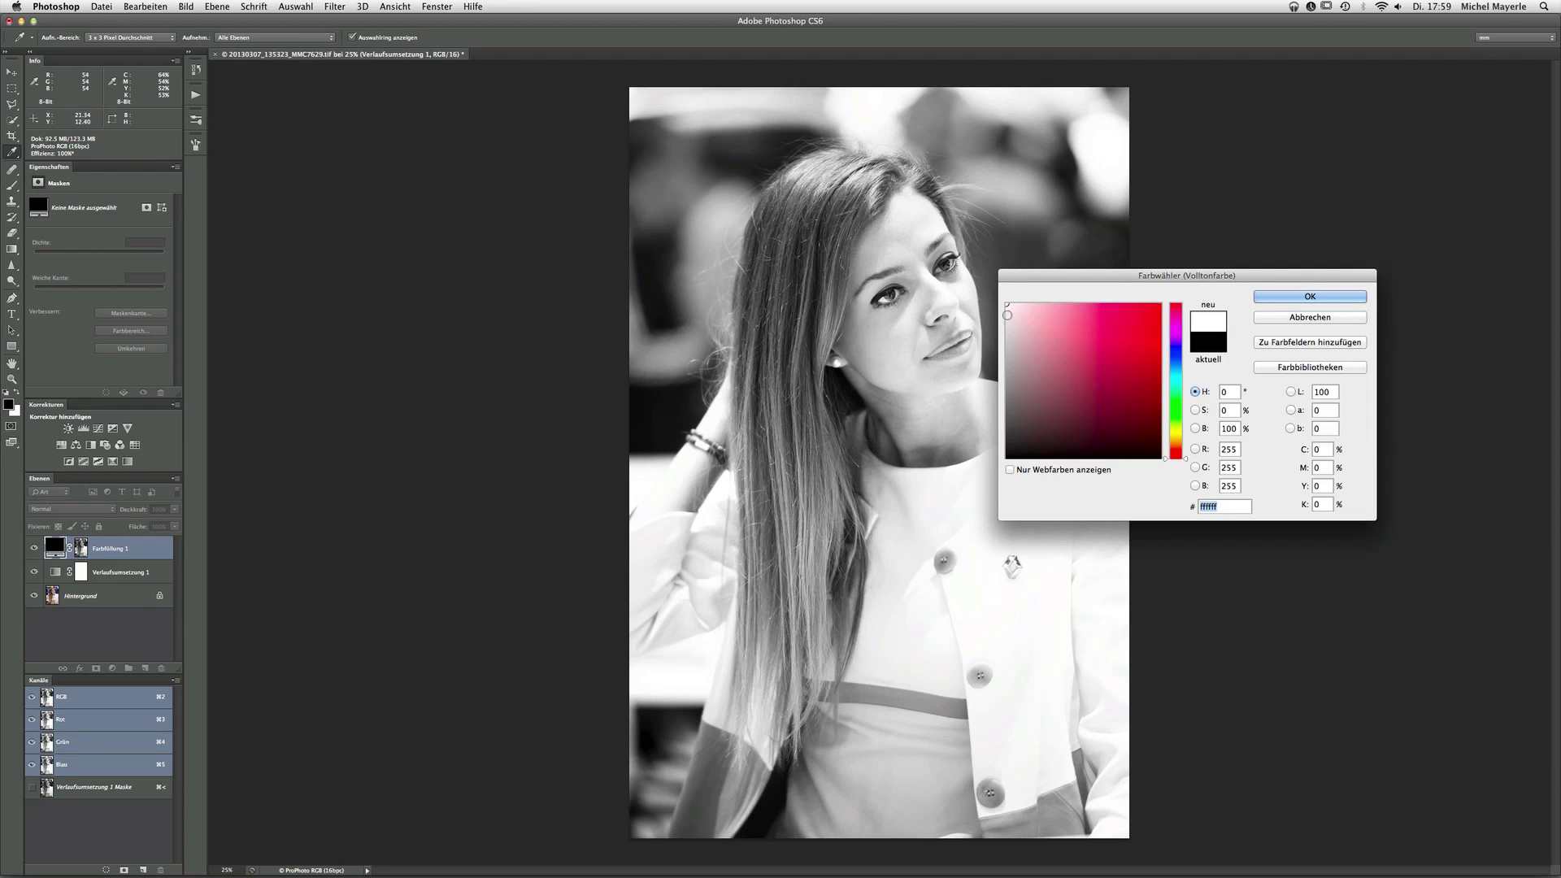
click(1293, 298)
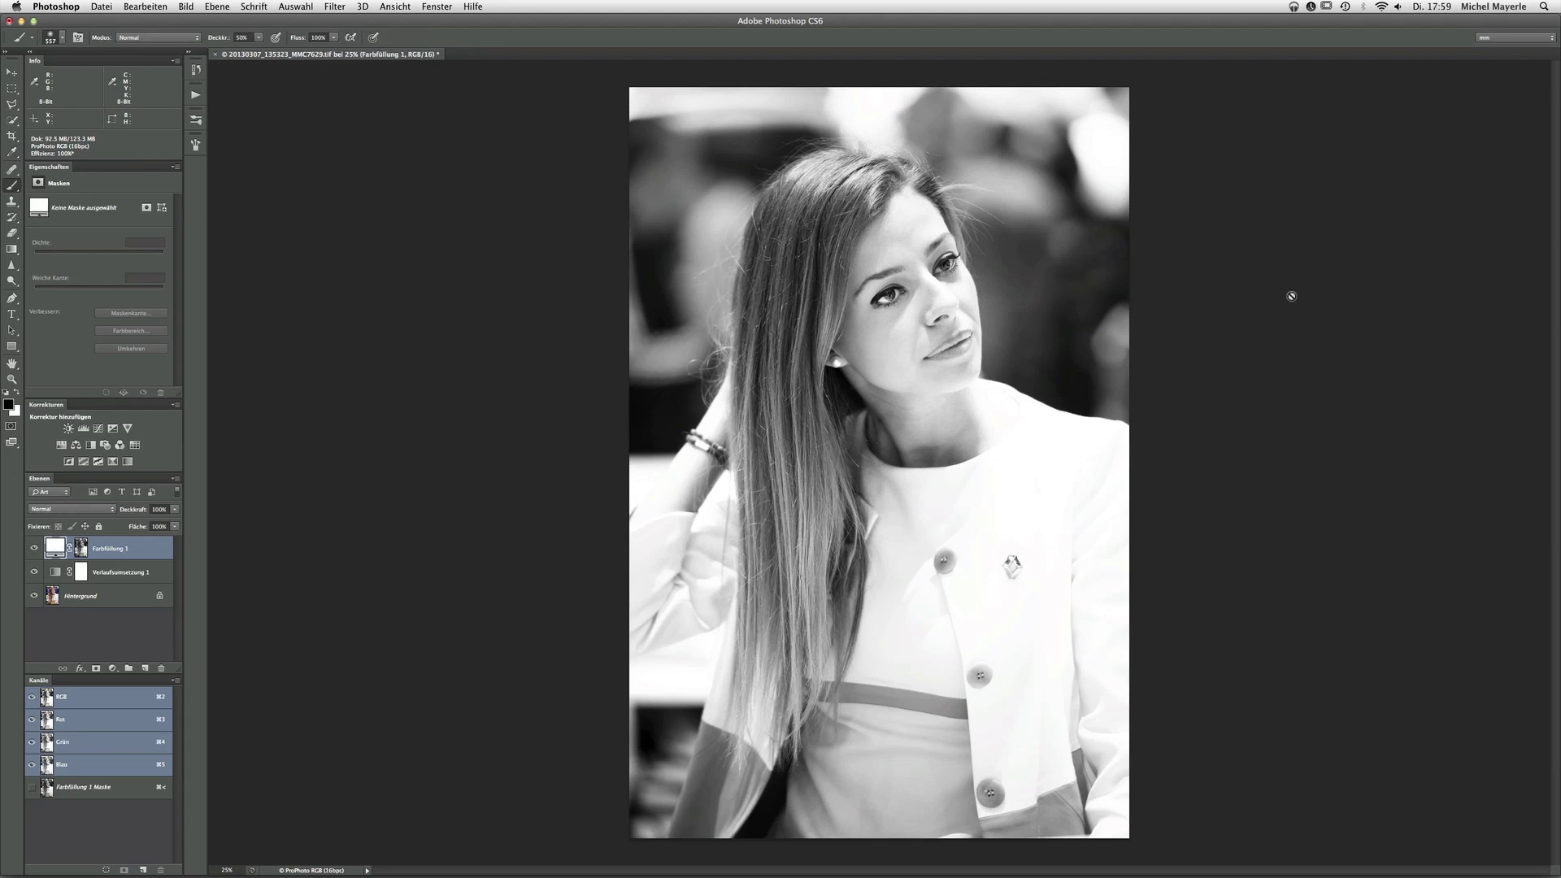
click(49, 510)
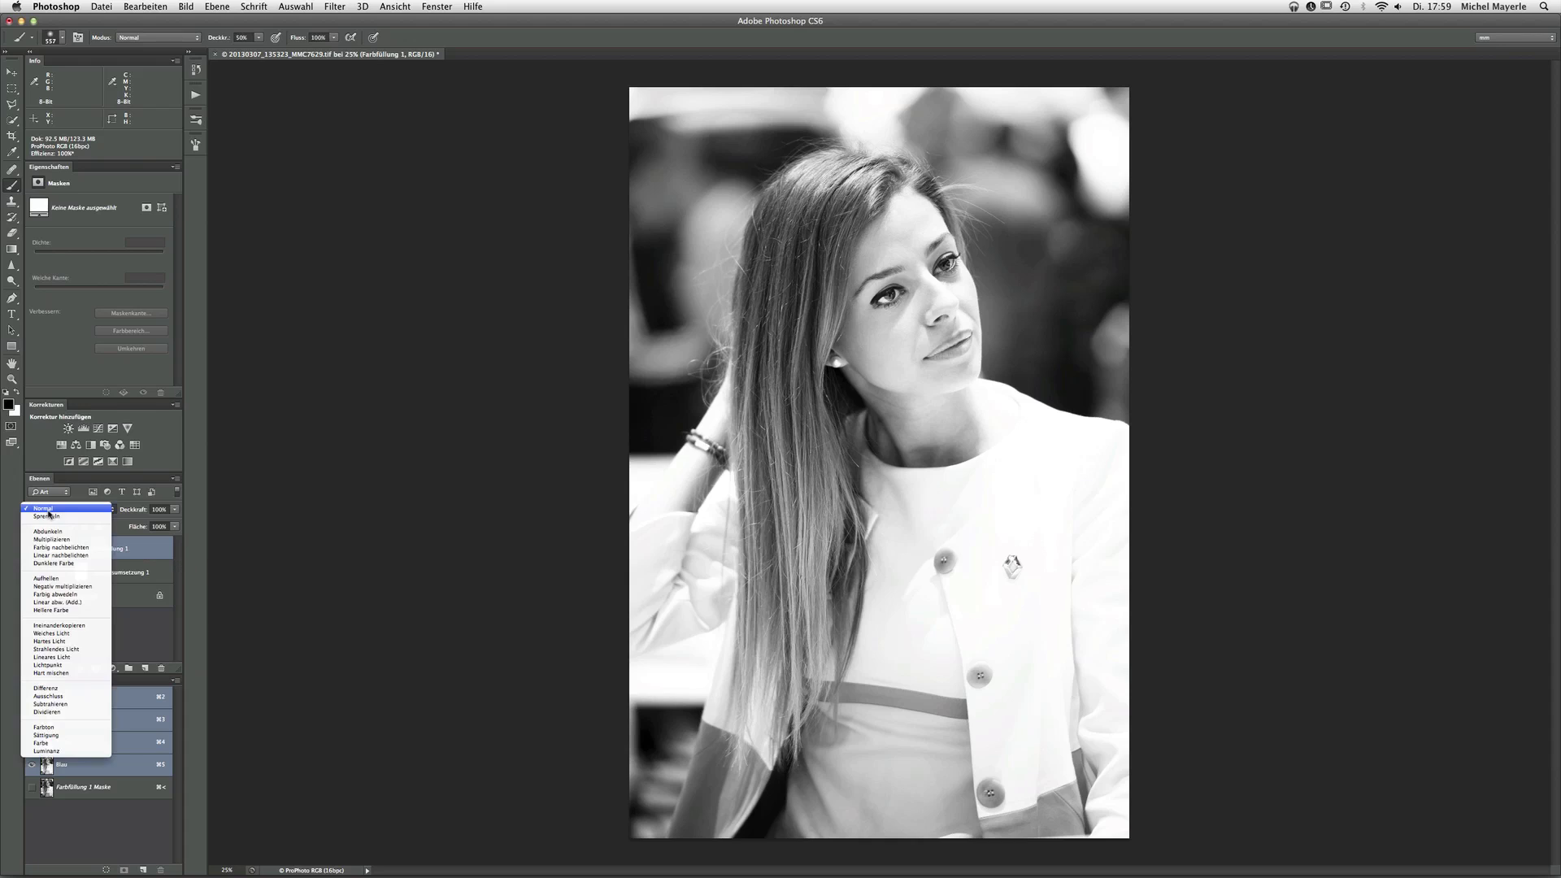
Set the white fill layer's blend mode to Weiches Licht (soft light), comparing it on and off.
click(68, 586)
click(65, 509)
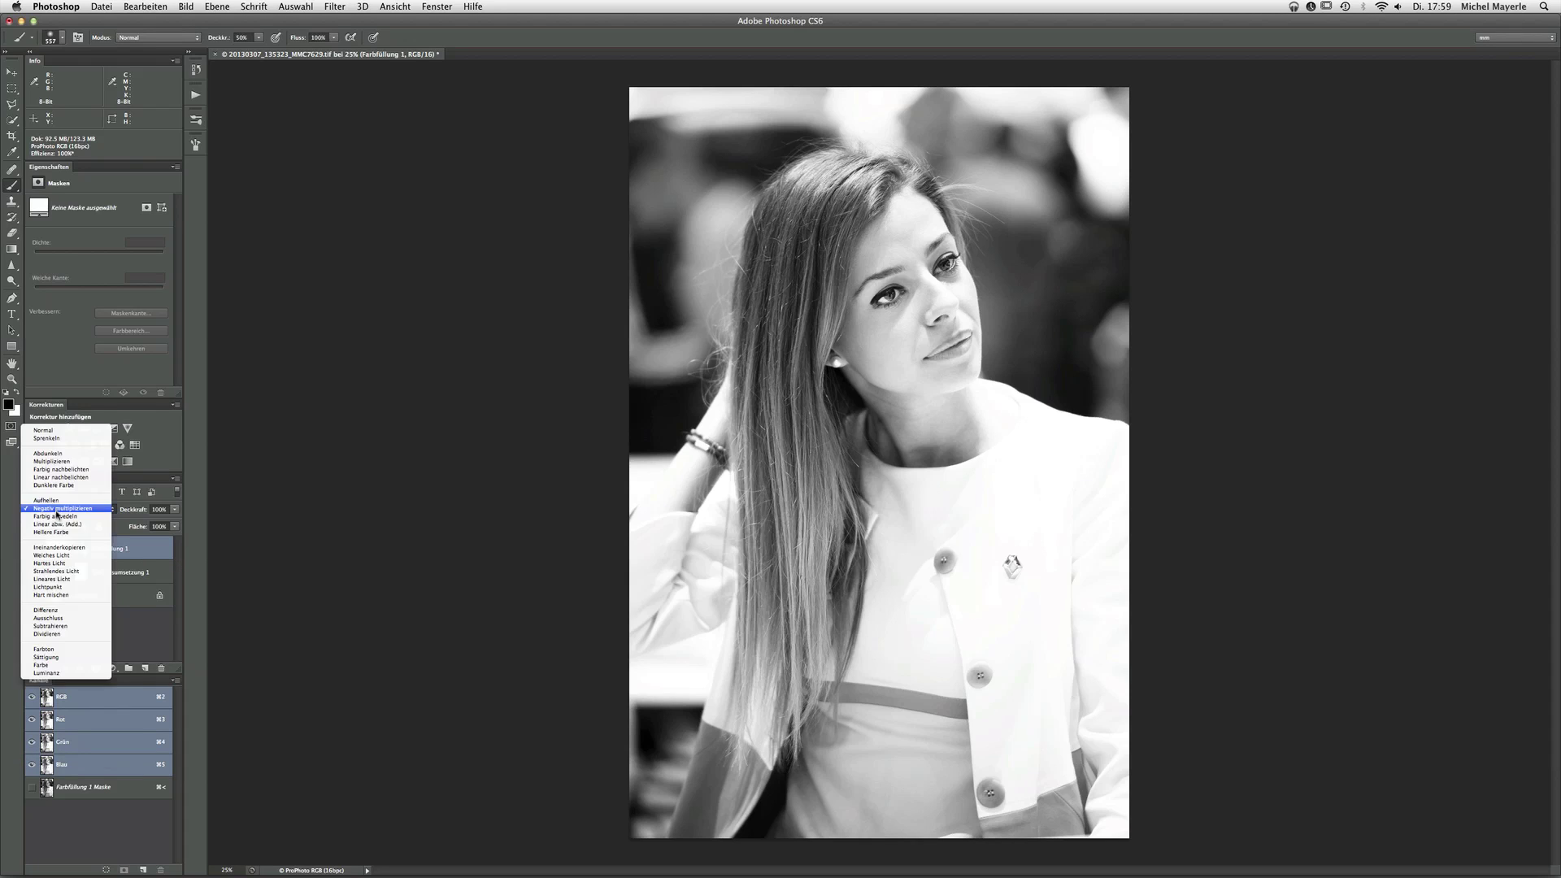
click(62, 556)
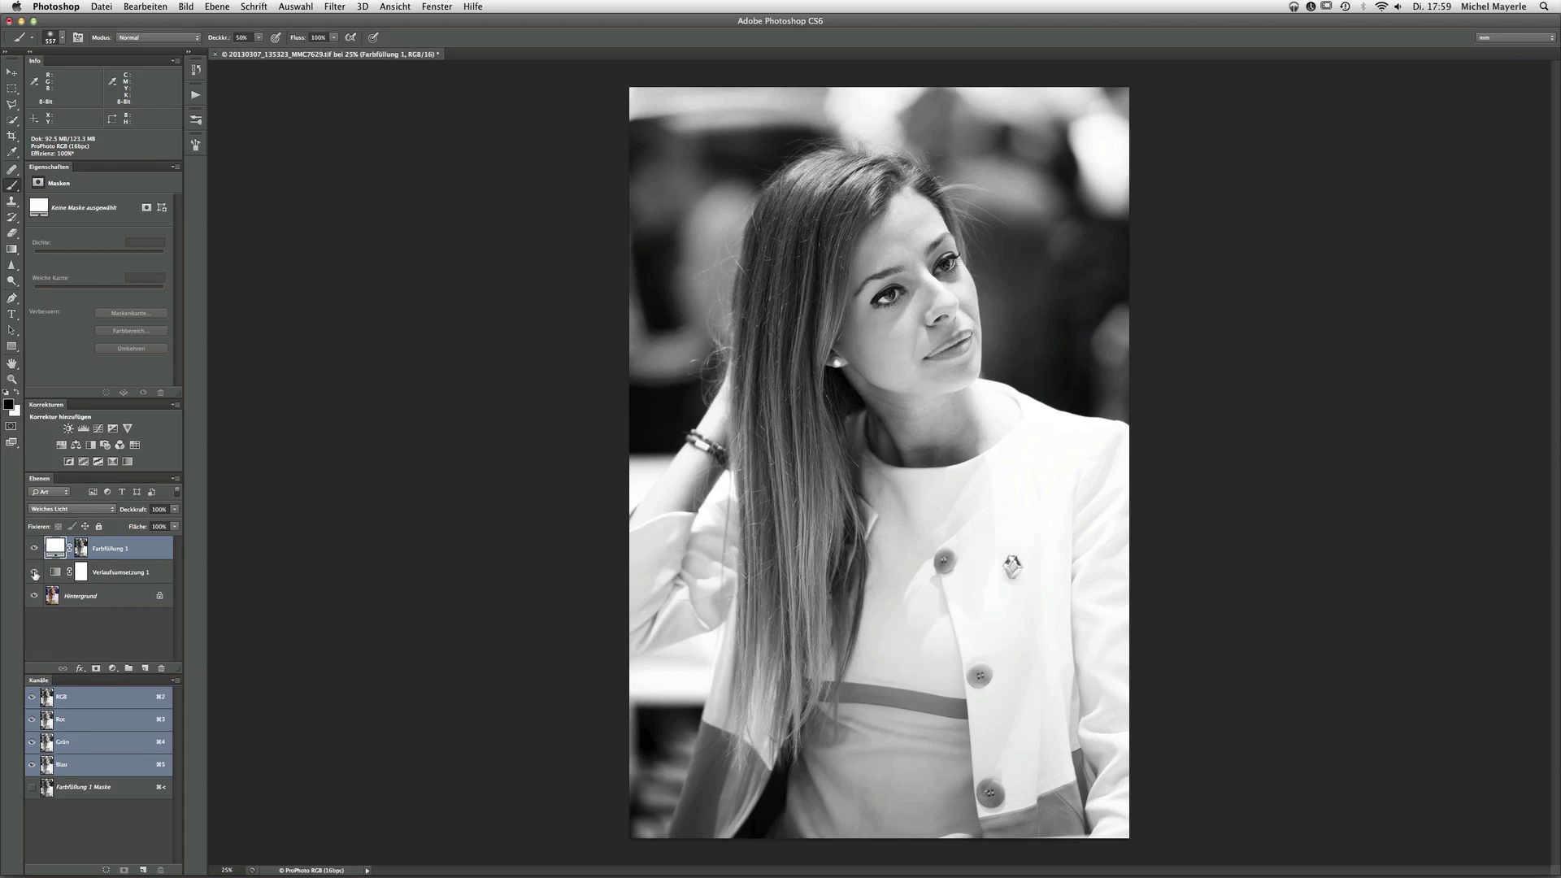
click(34, 549)
click(35, 549)
click(35, 550)
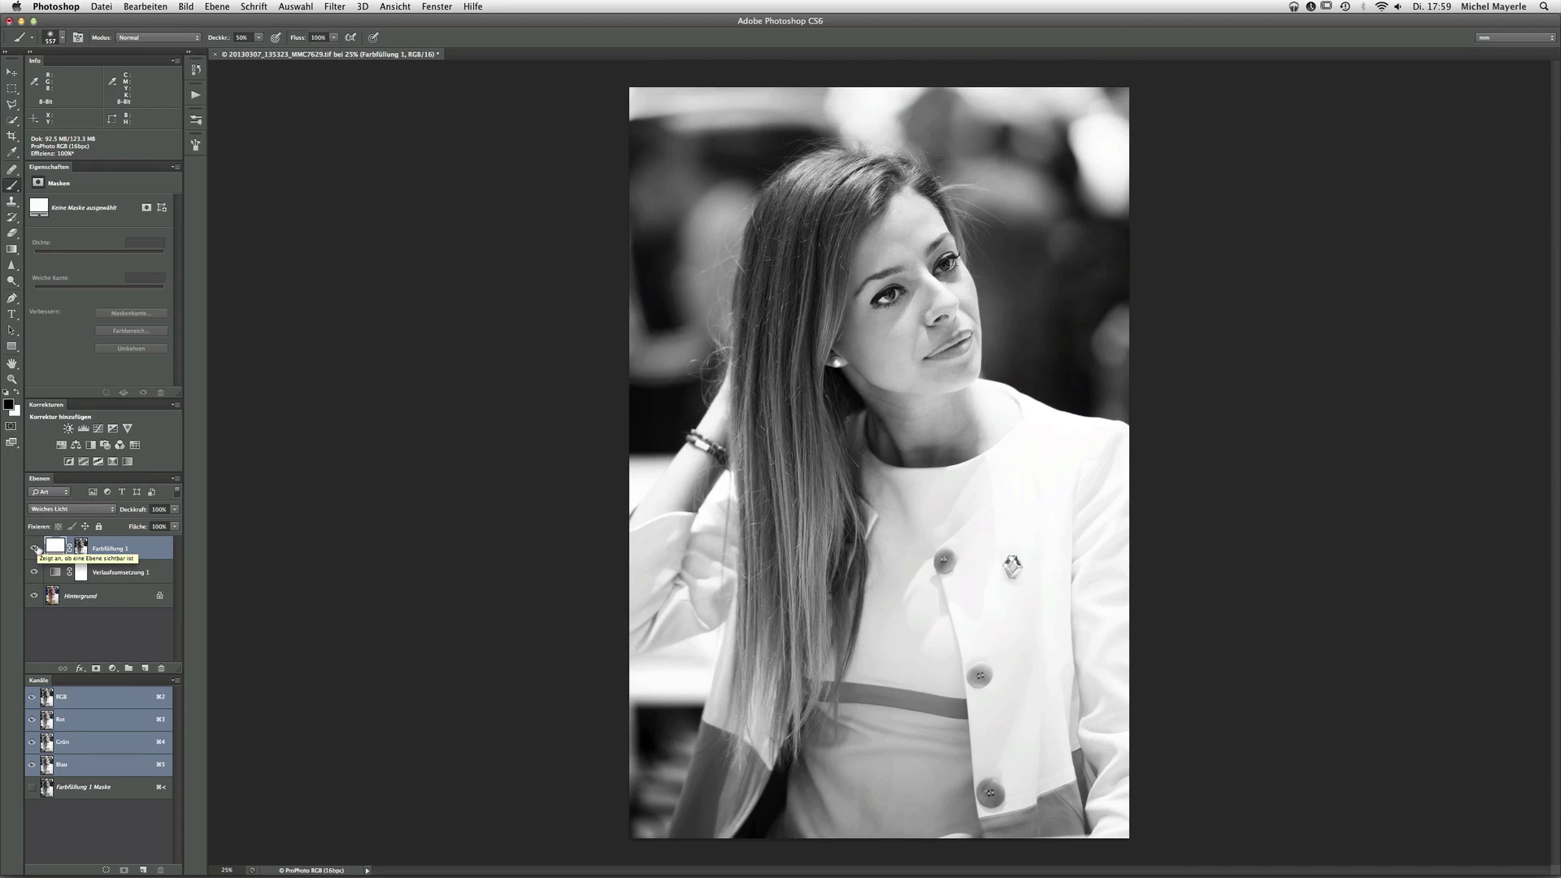
Try the fill layer's opacity at 60% and 100%, then settle on 50%.
drag(134, 514, 120, 514)
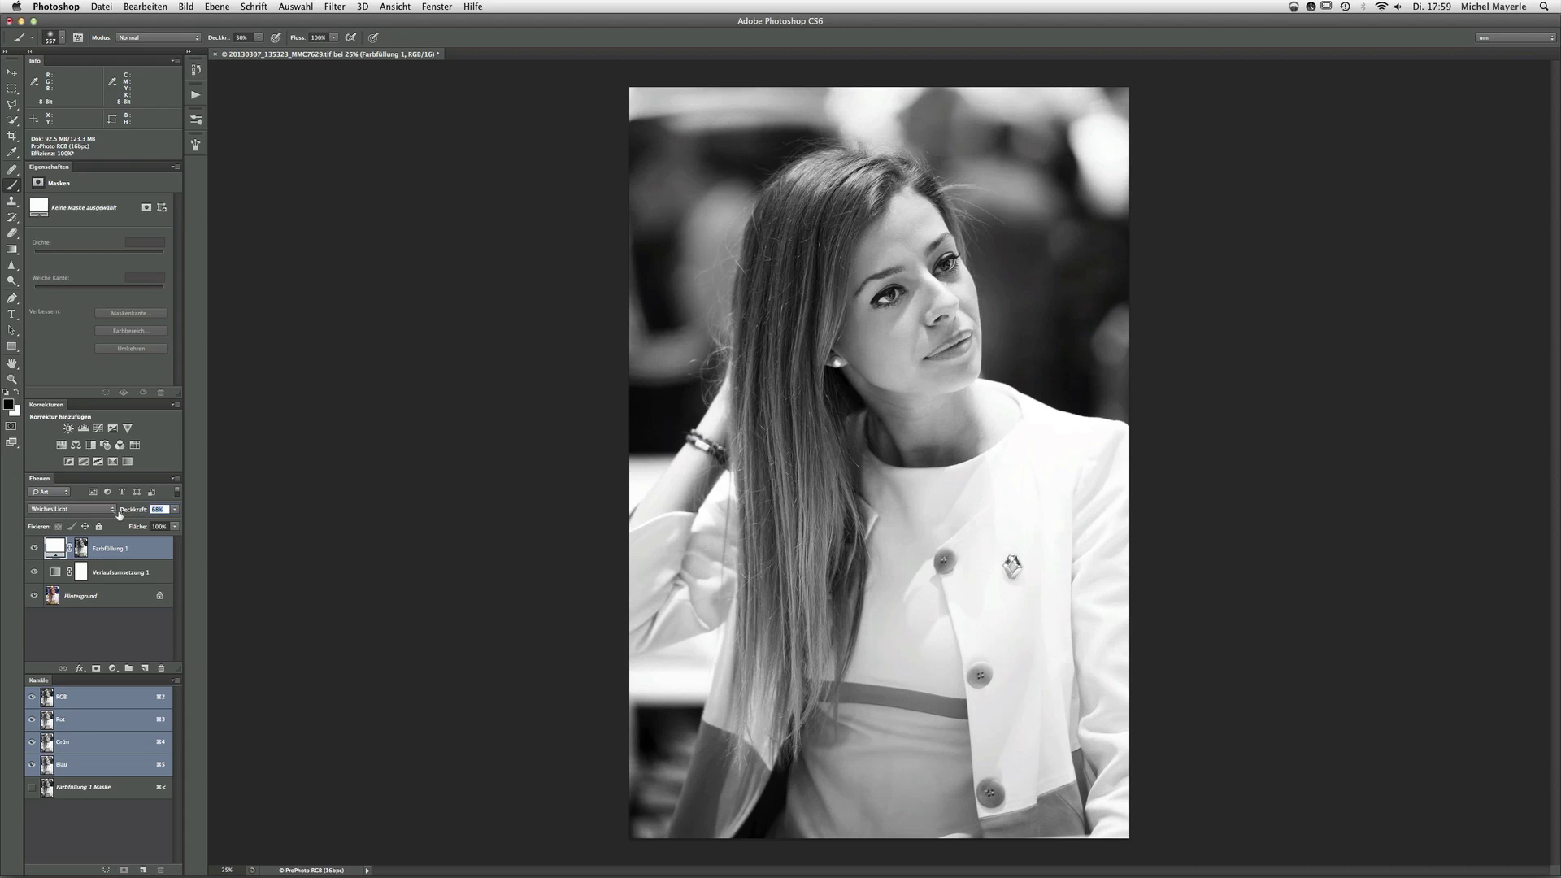
text(60)
key(Return)
click(34, 548)
click(34, 548)
click(34, 550)
drag(132, 510, 228, 511)
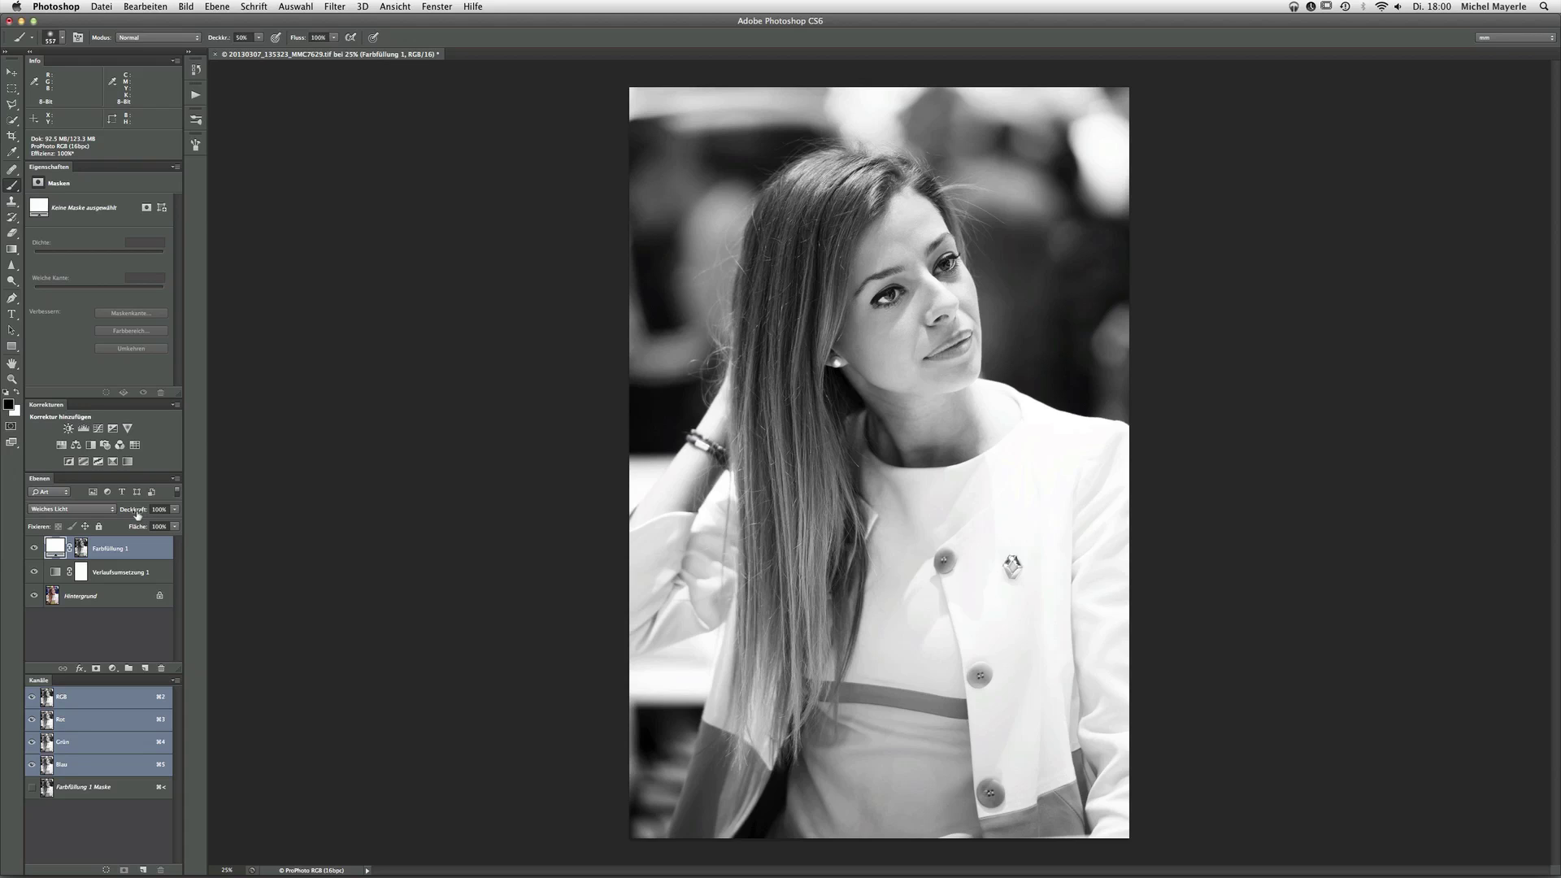
key(v)
key(5)
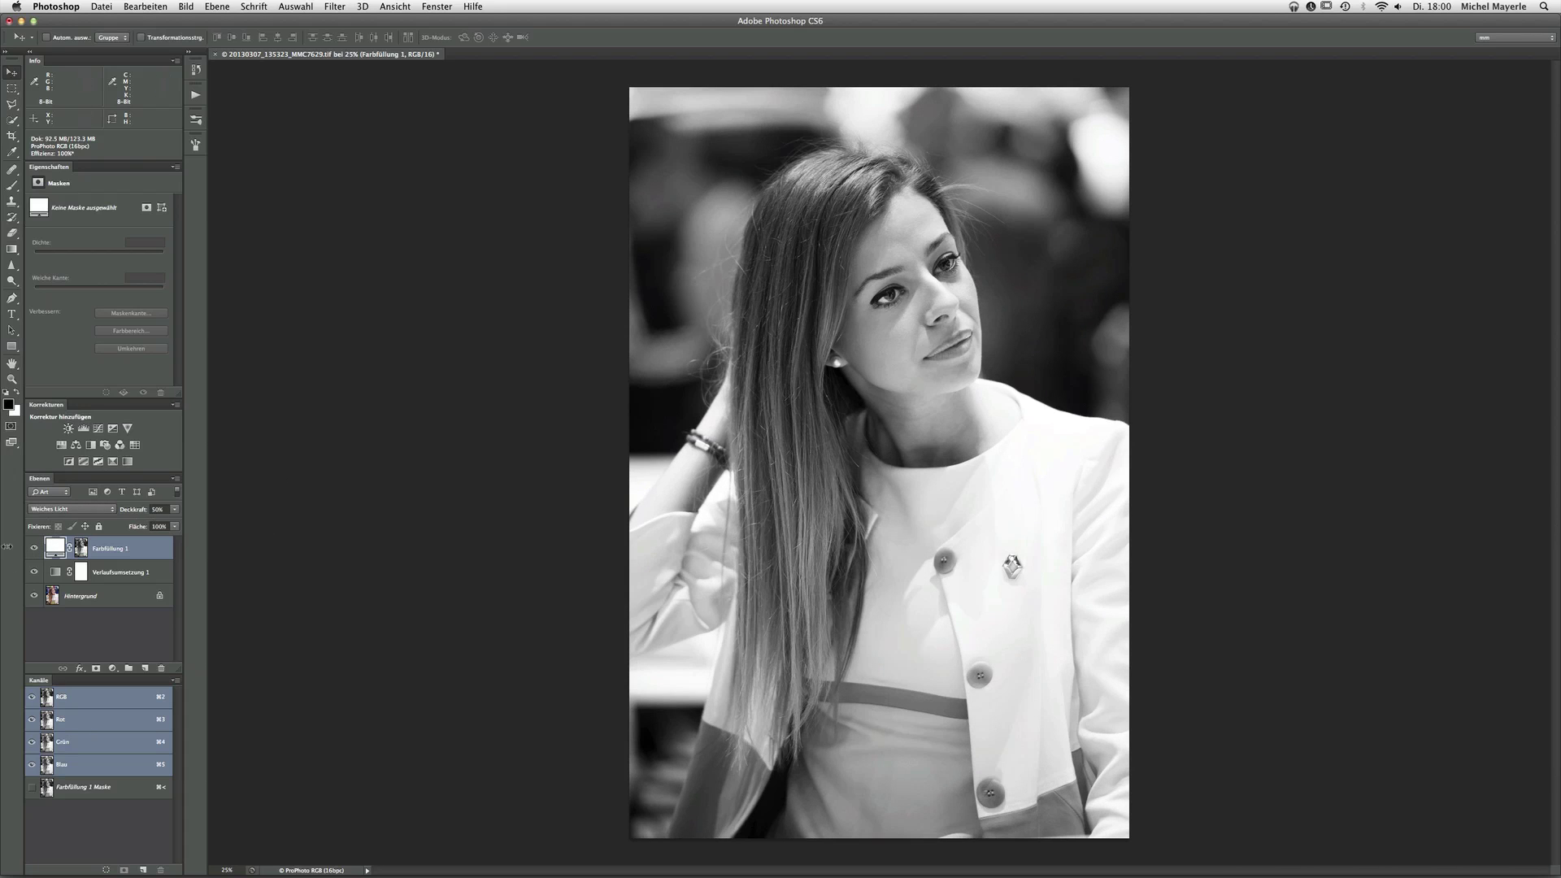
click(33, 549)
click(83, 547)
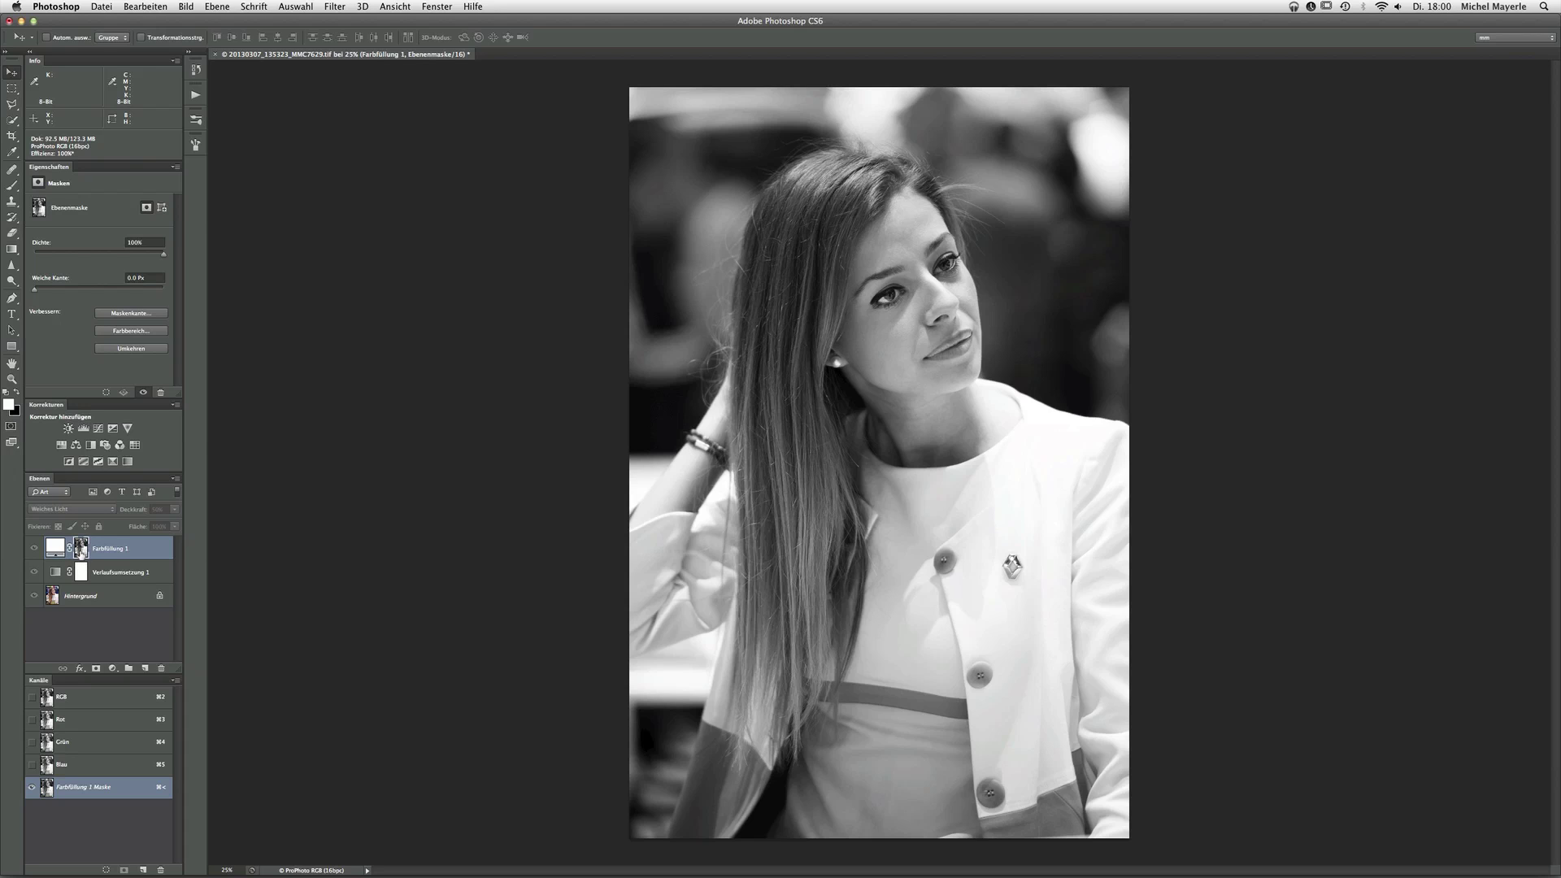
click(55, 553)
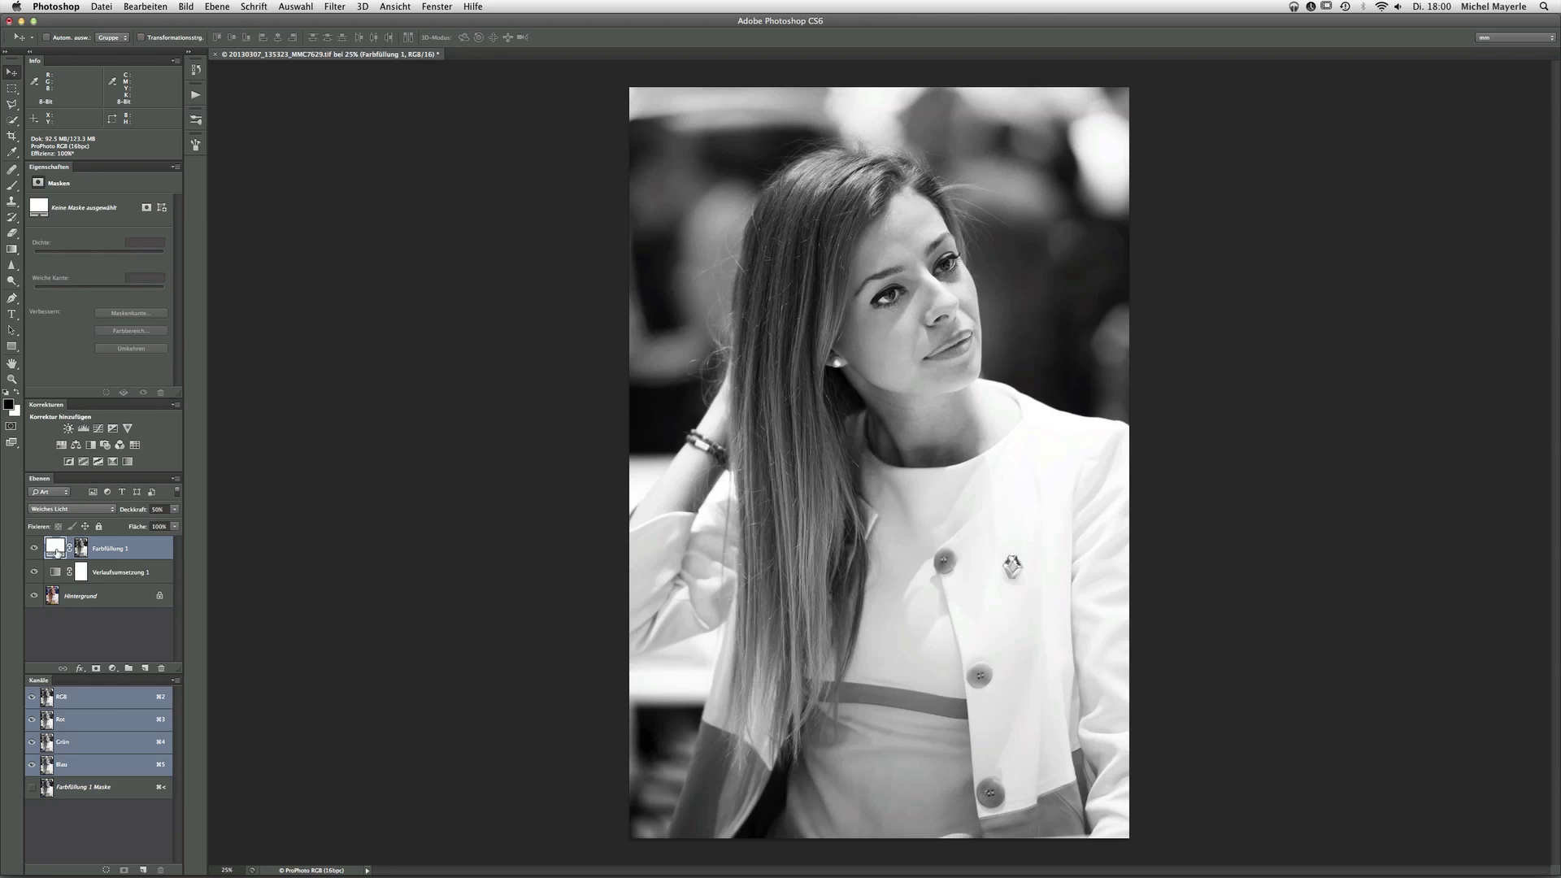
click(81, 550)
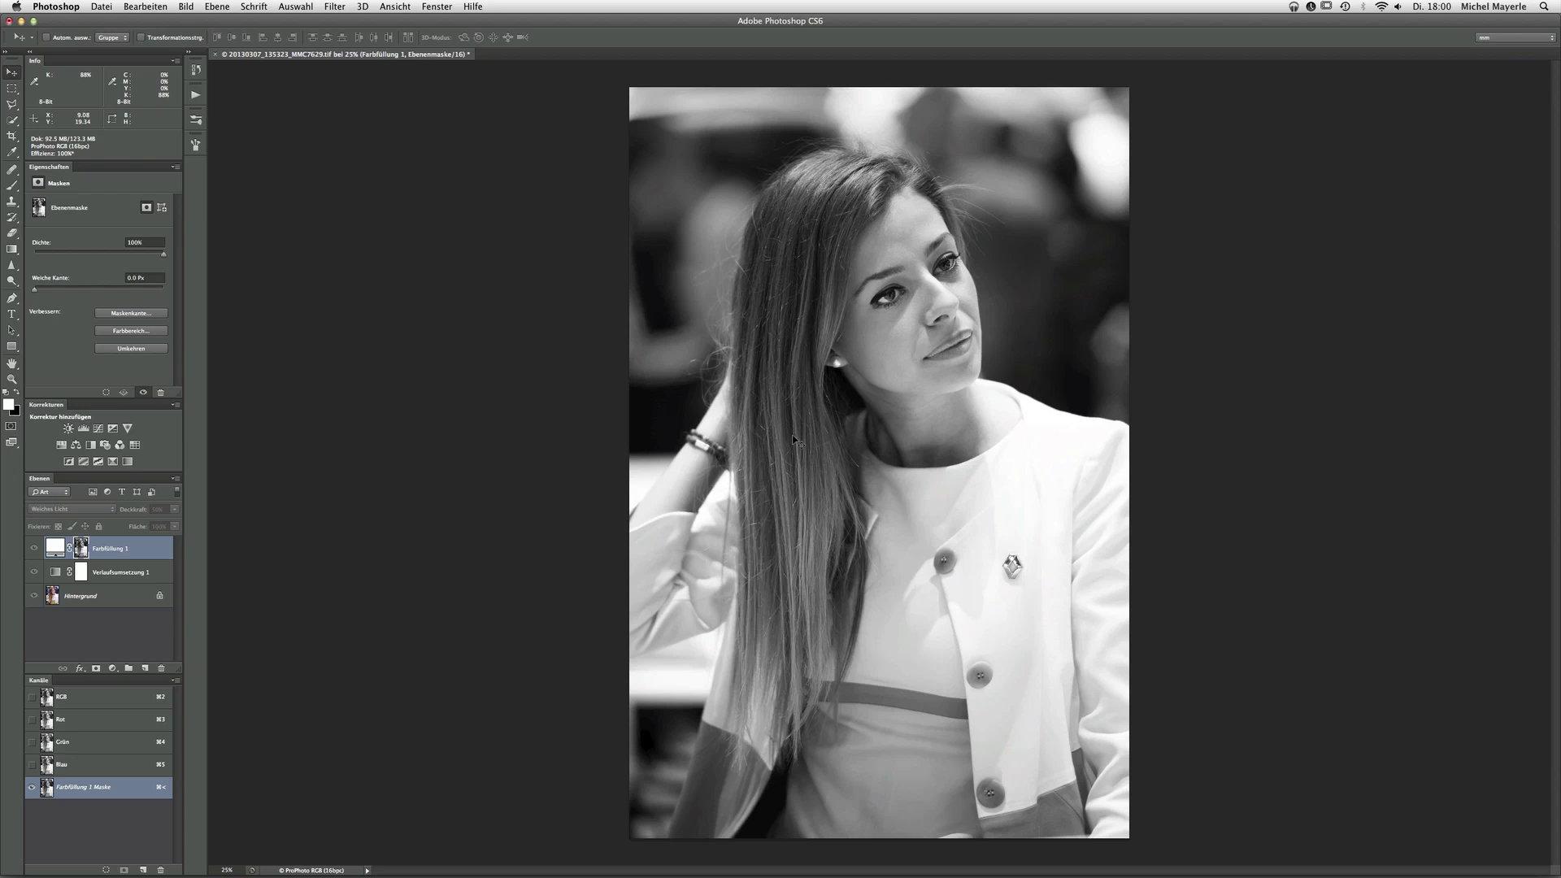
click(52, 549)
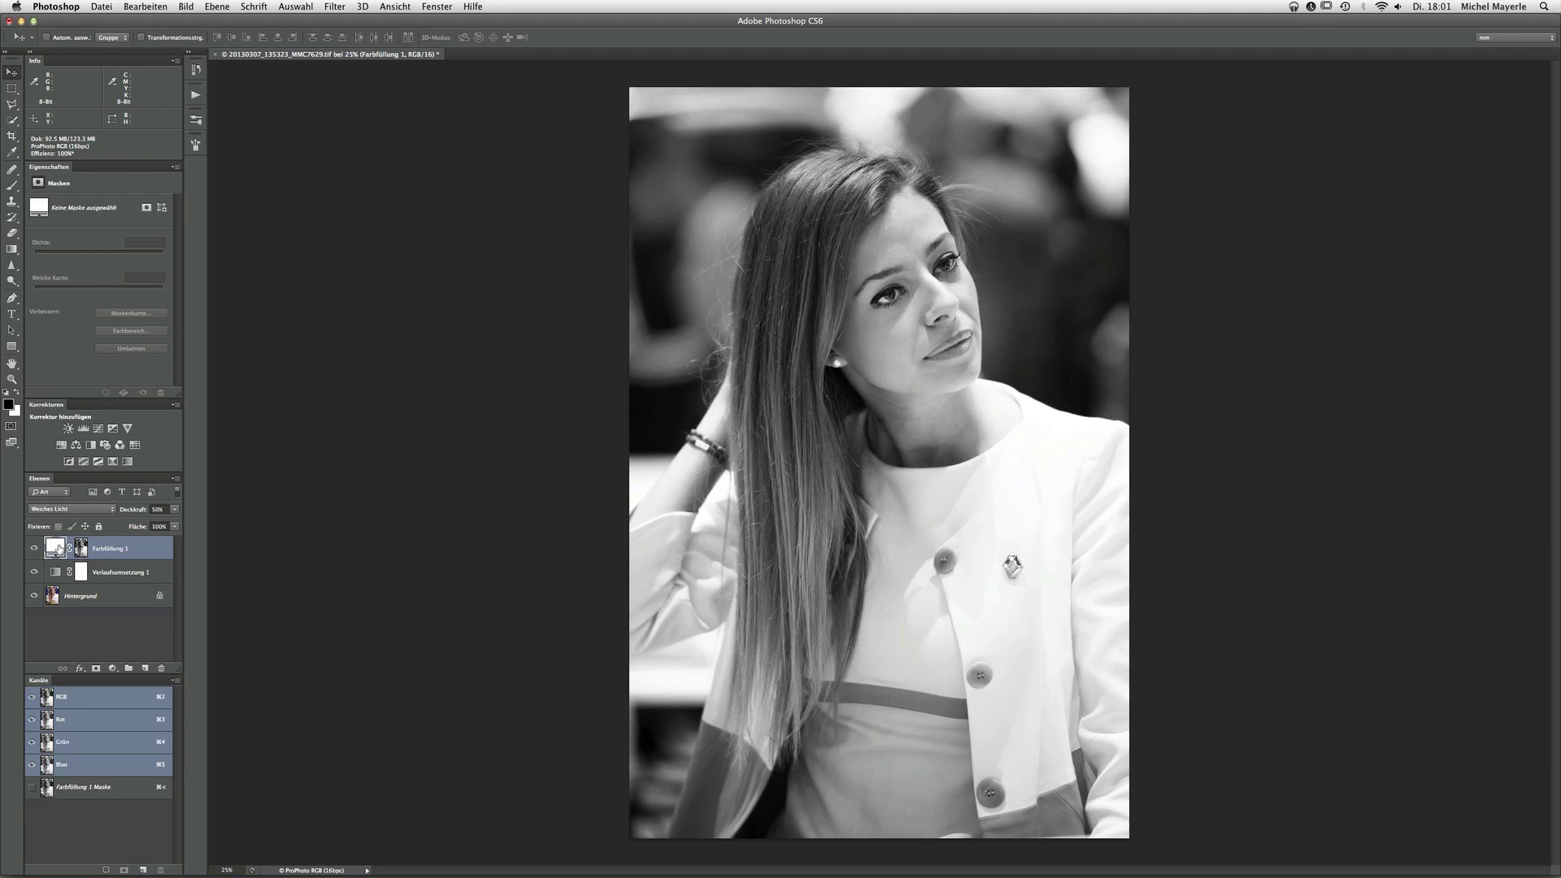
Put the white fill layer into Gruppe 1 and give the group an inverted black mask.
key(ctrl+g)
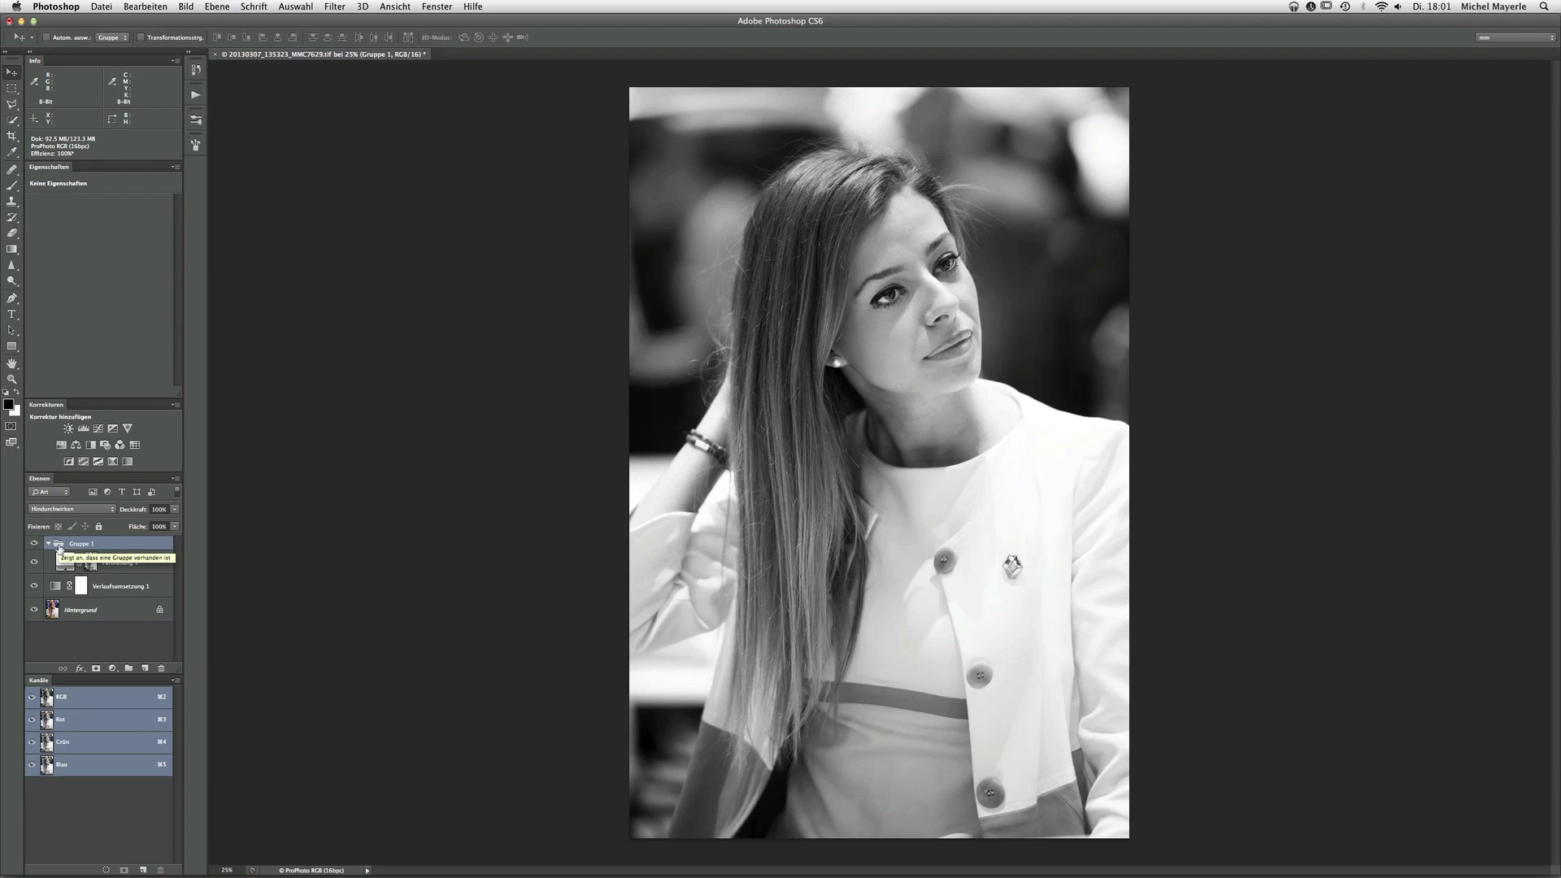
click(48, 543)
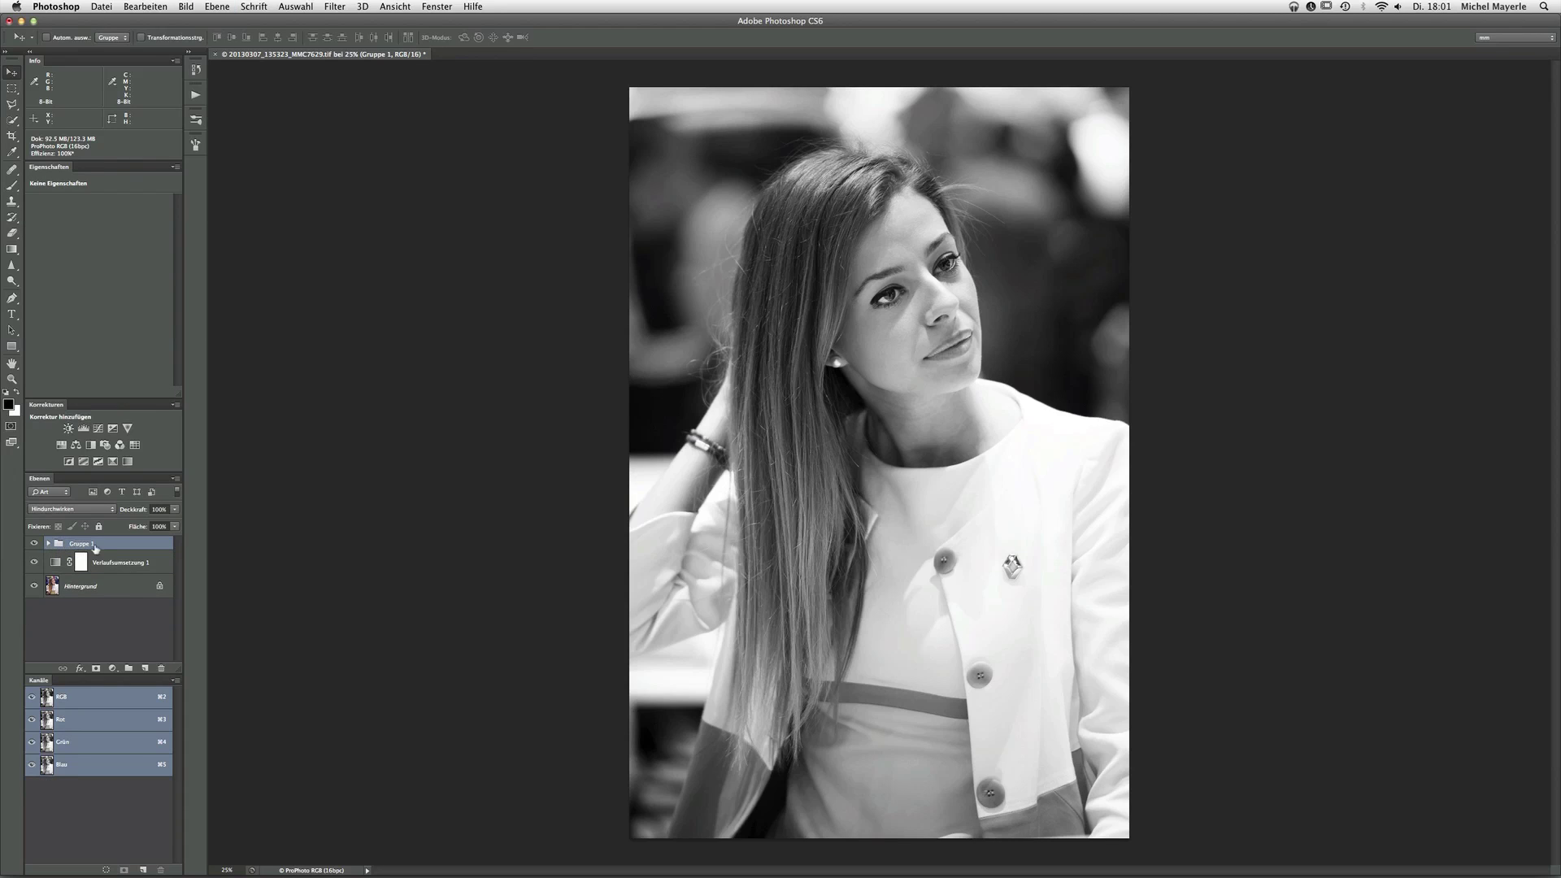
click(96, 667)
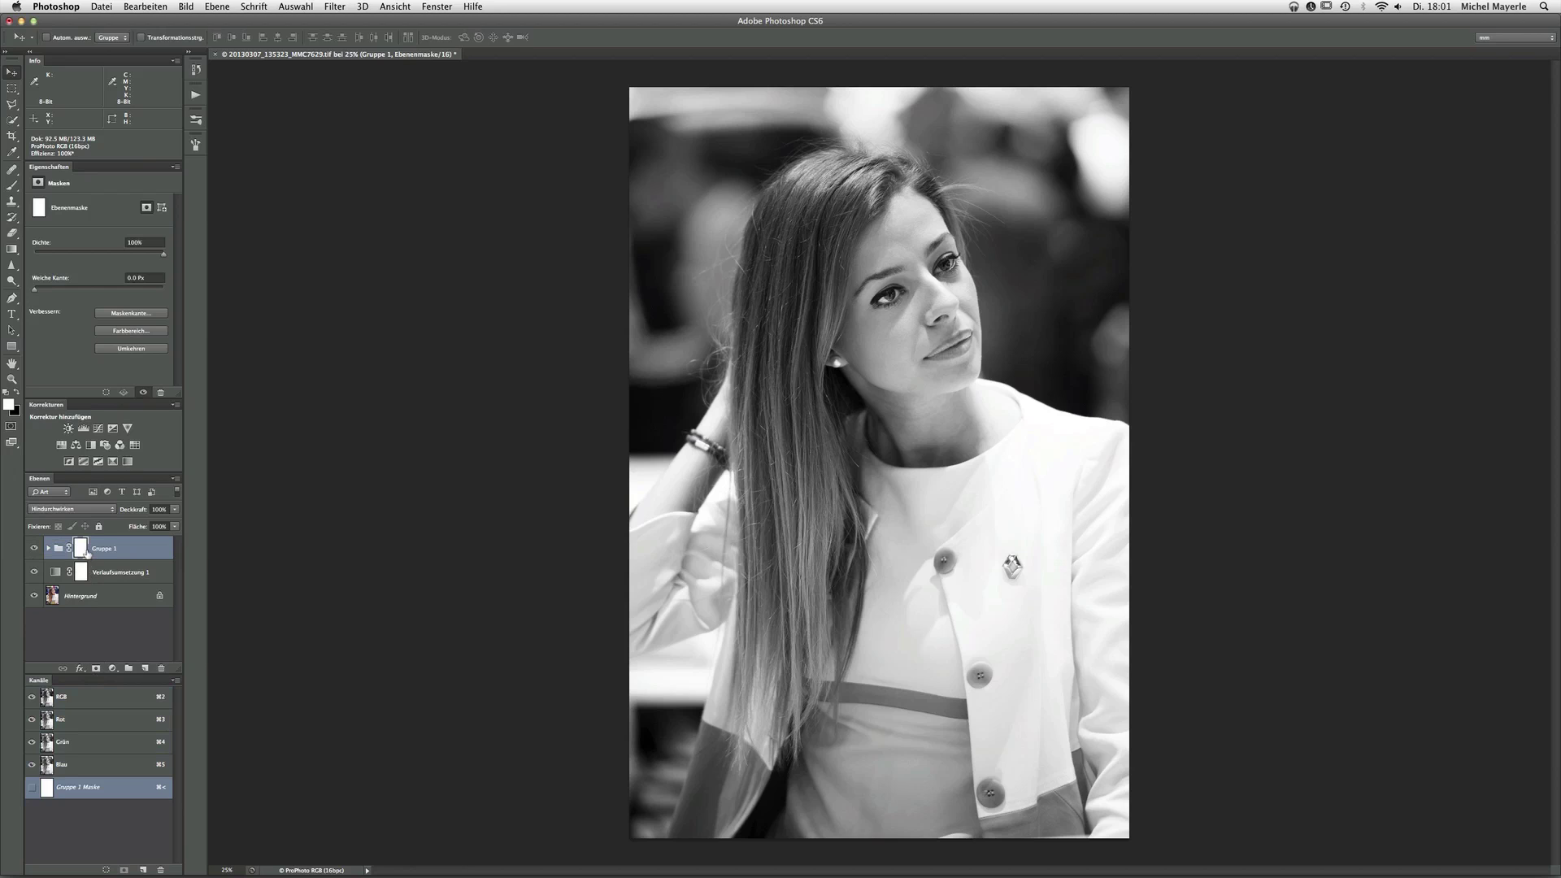
key(ctrl+i)
Paint white on the group mask with a slightly larger brush over the hair, chin and neck.
key(b)
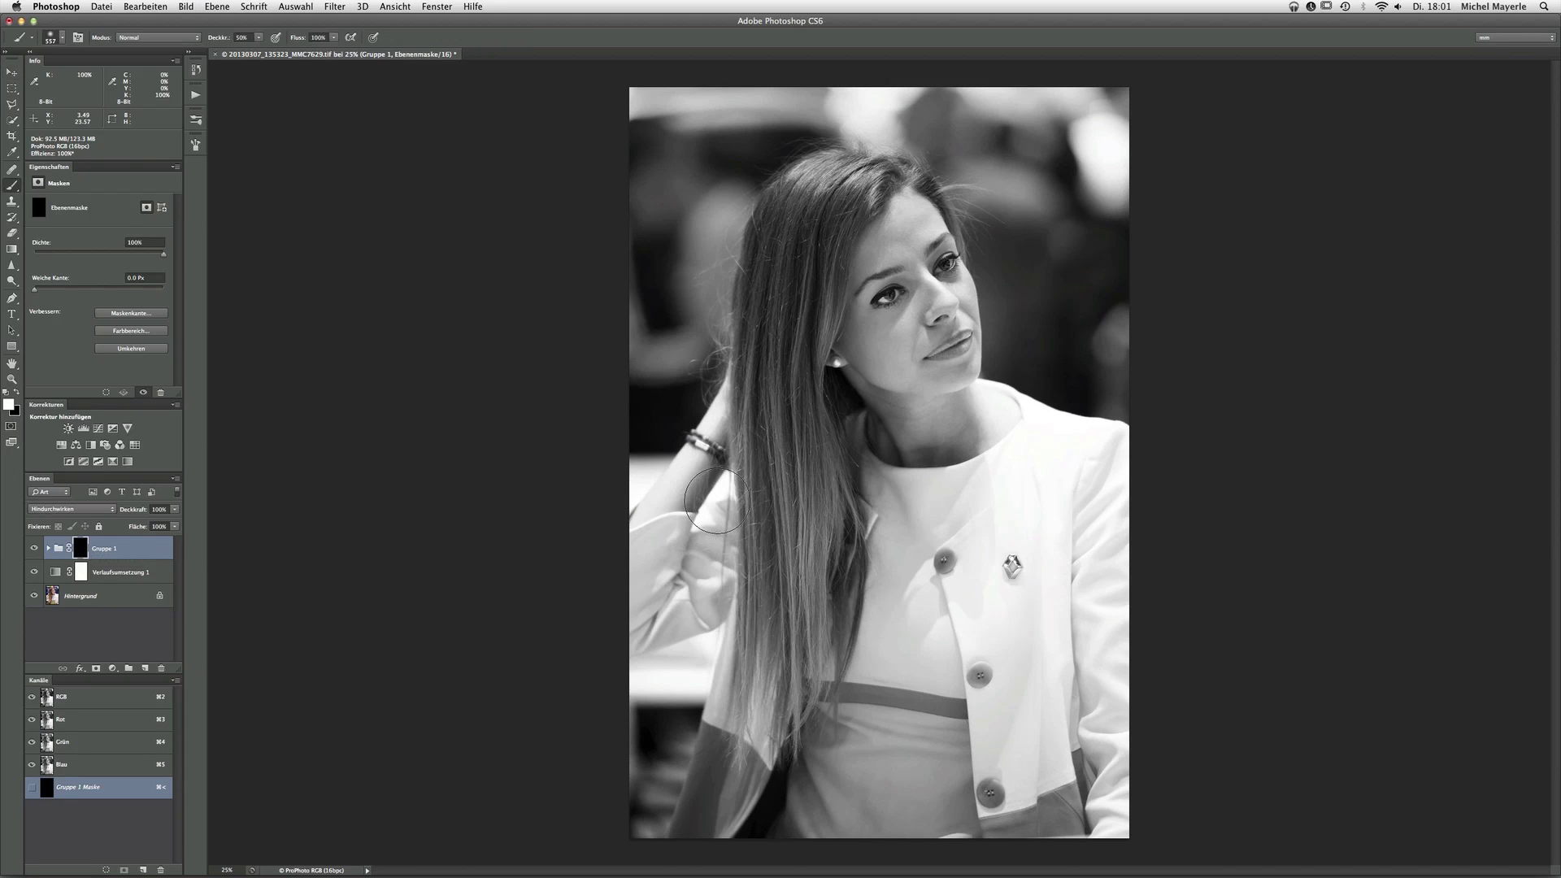
drag(697, 453, 706, 452)
drag(796, 537, 771, 601)
mouse_move(901, 374)
mouse_down()
mouse_move(947, 394)
mouse_move(898, 415)
mouse_up()
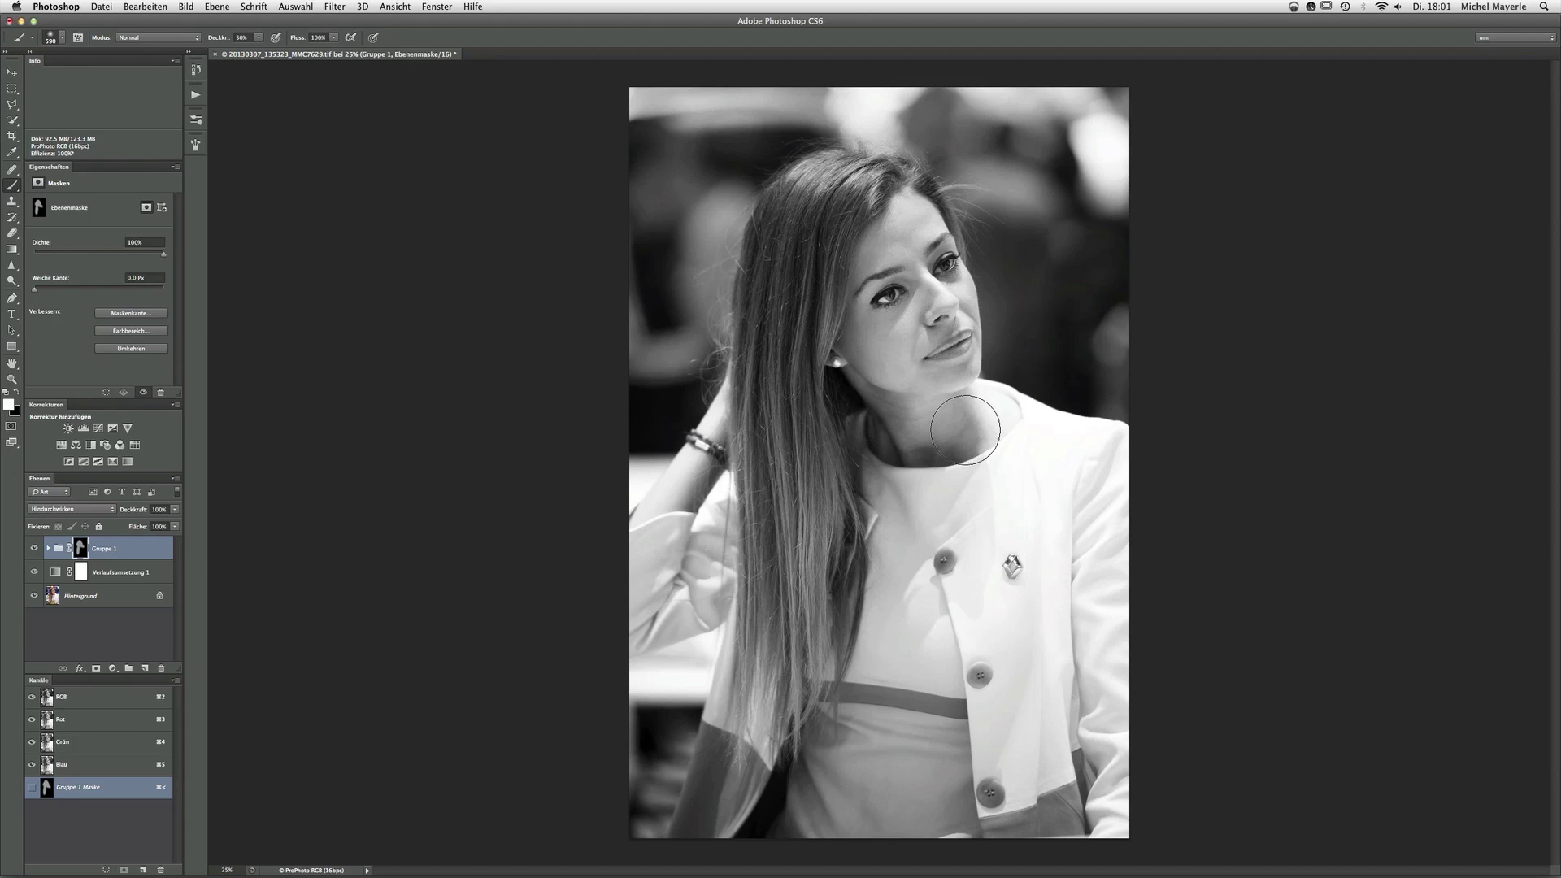
drag(899, 415, 799, 389)
click(34, 549)
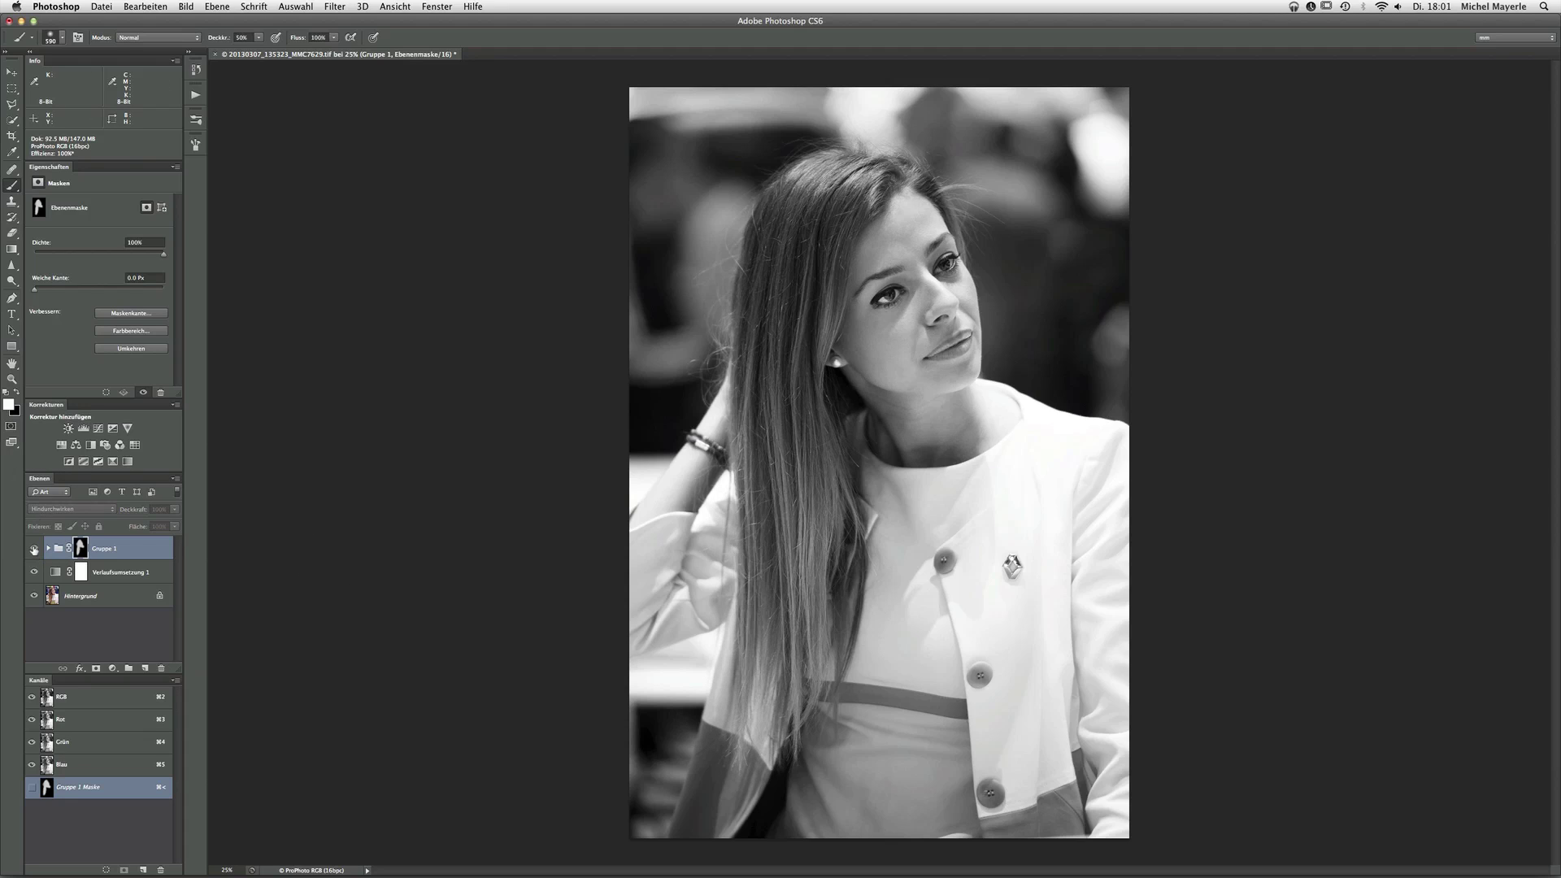
click(34, 549)
click(34, 549)
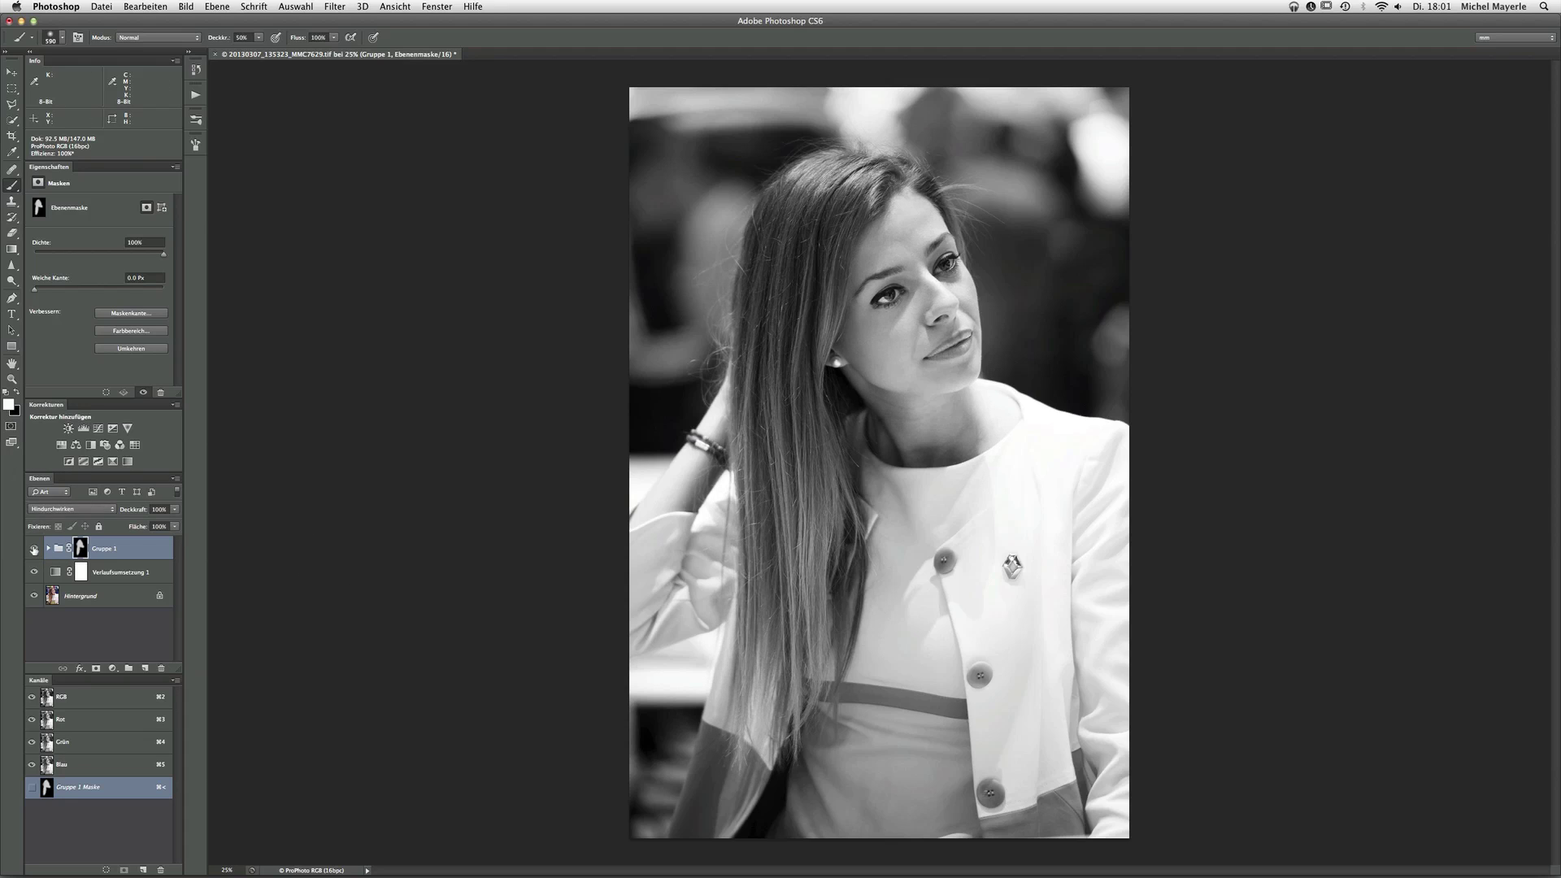
click(34, 549)
click(48, 549)
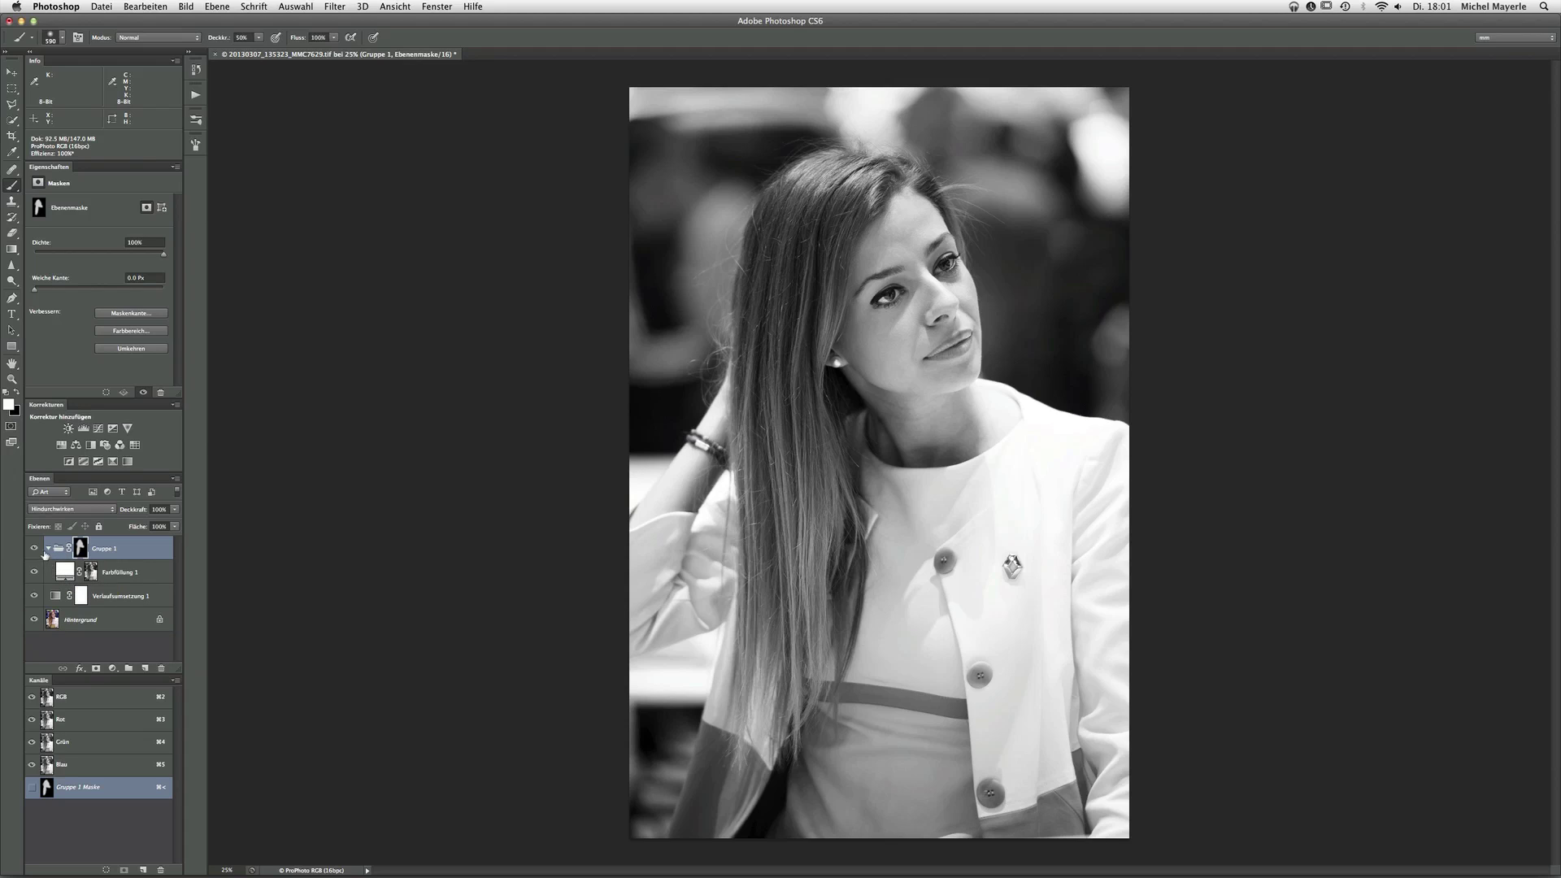
click(48, 549)
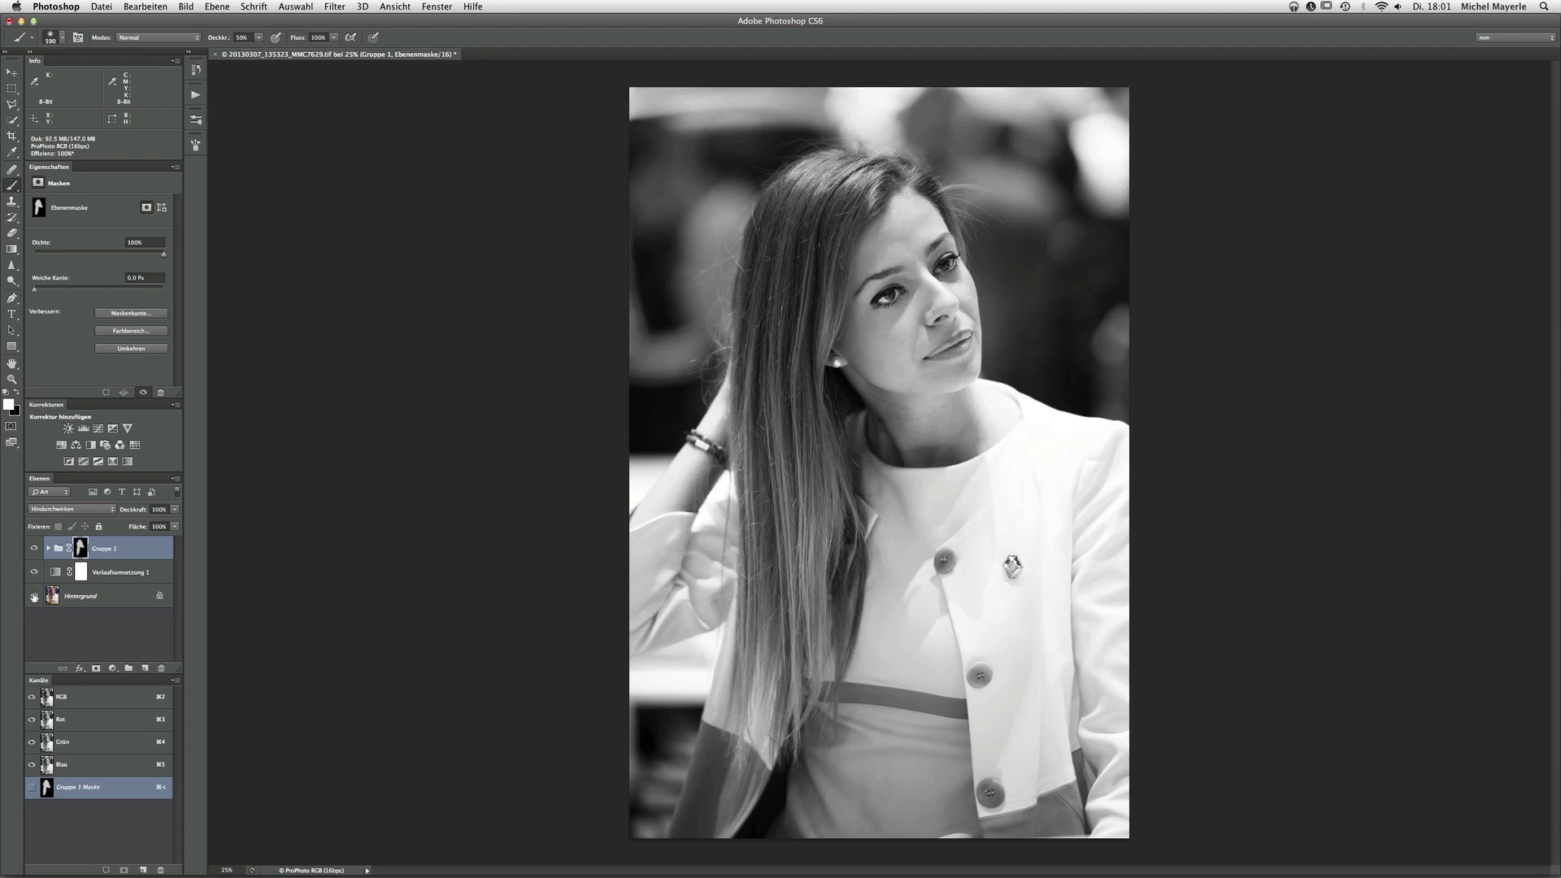
alt+click(34, 597)
alt+click(34, 596)
Switch to Lightroom and show the Library as a grid.
key(super+Tab)
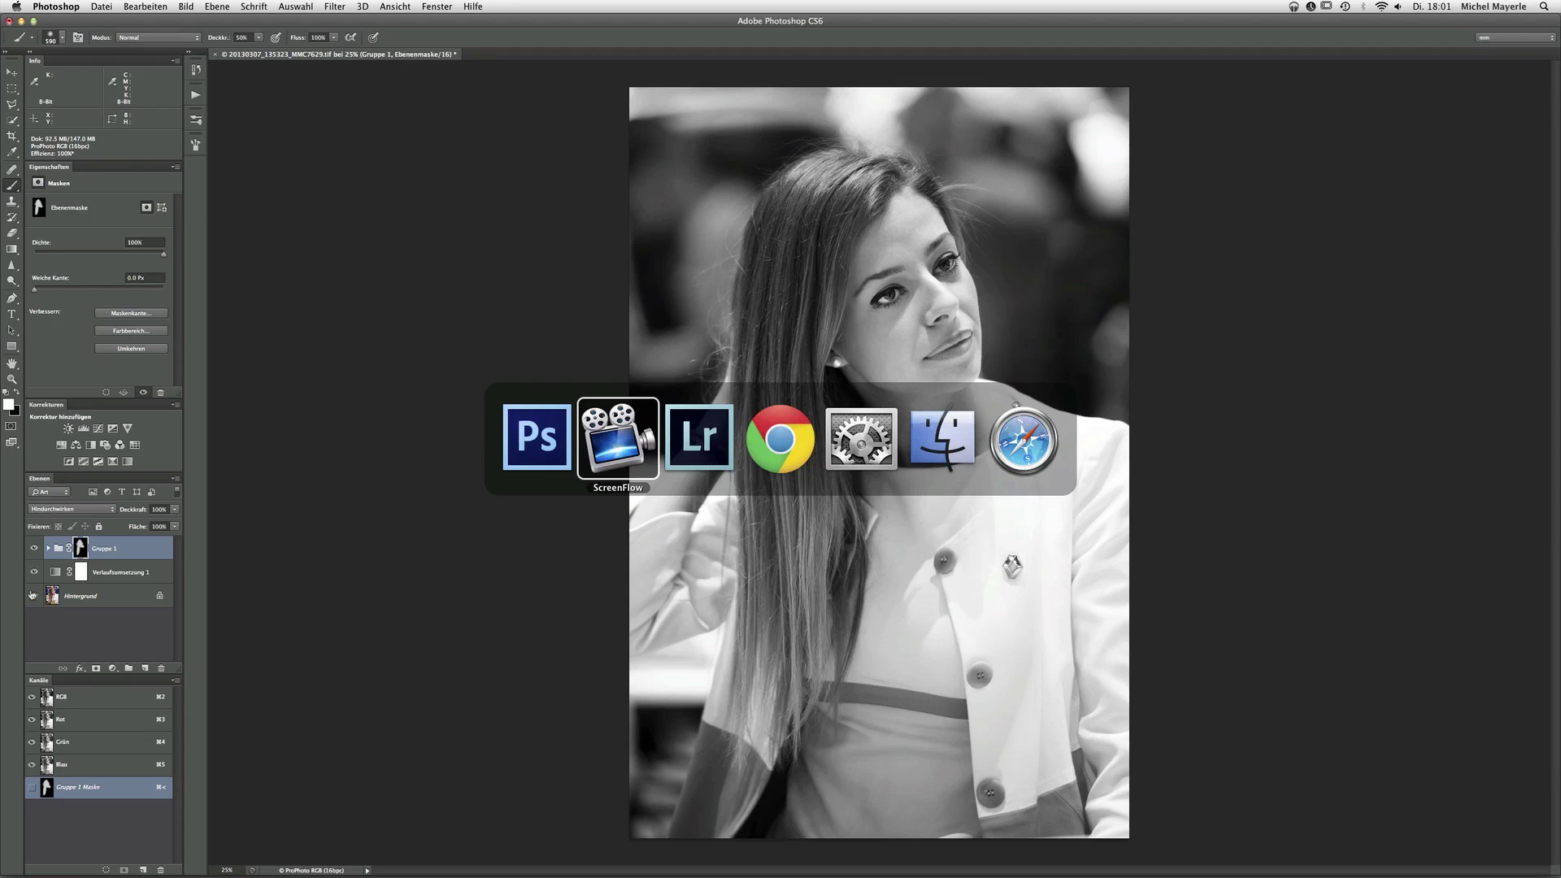
key(super+Tab)
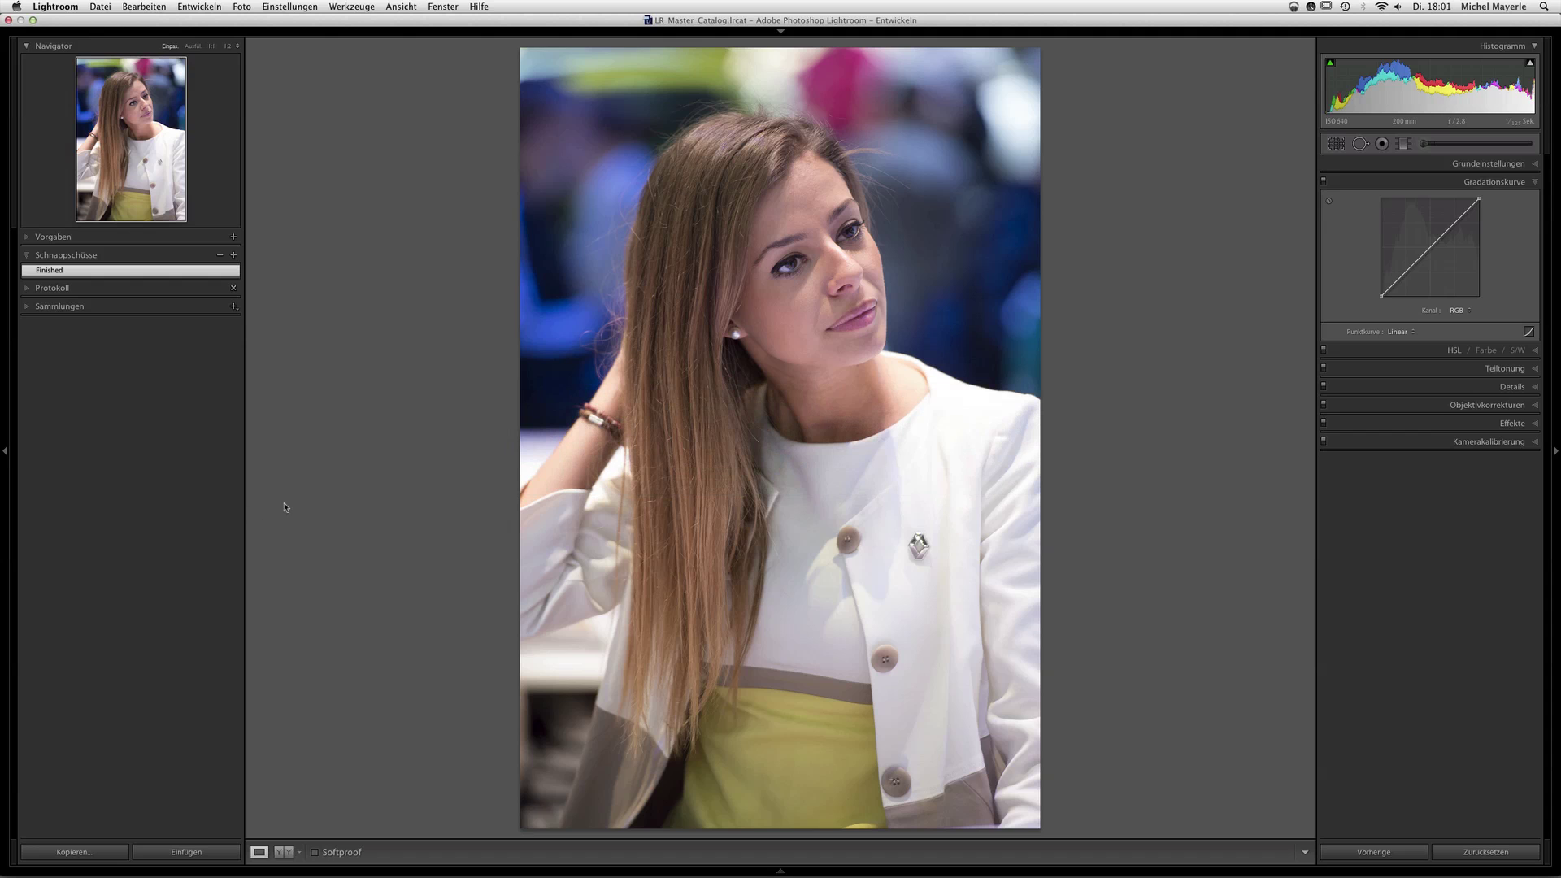
key(g)
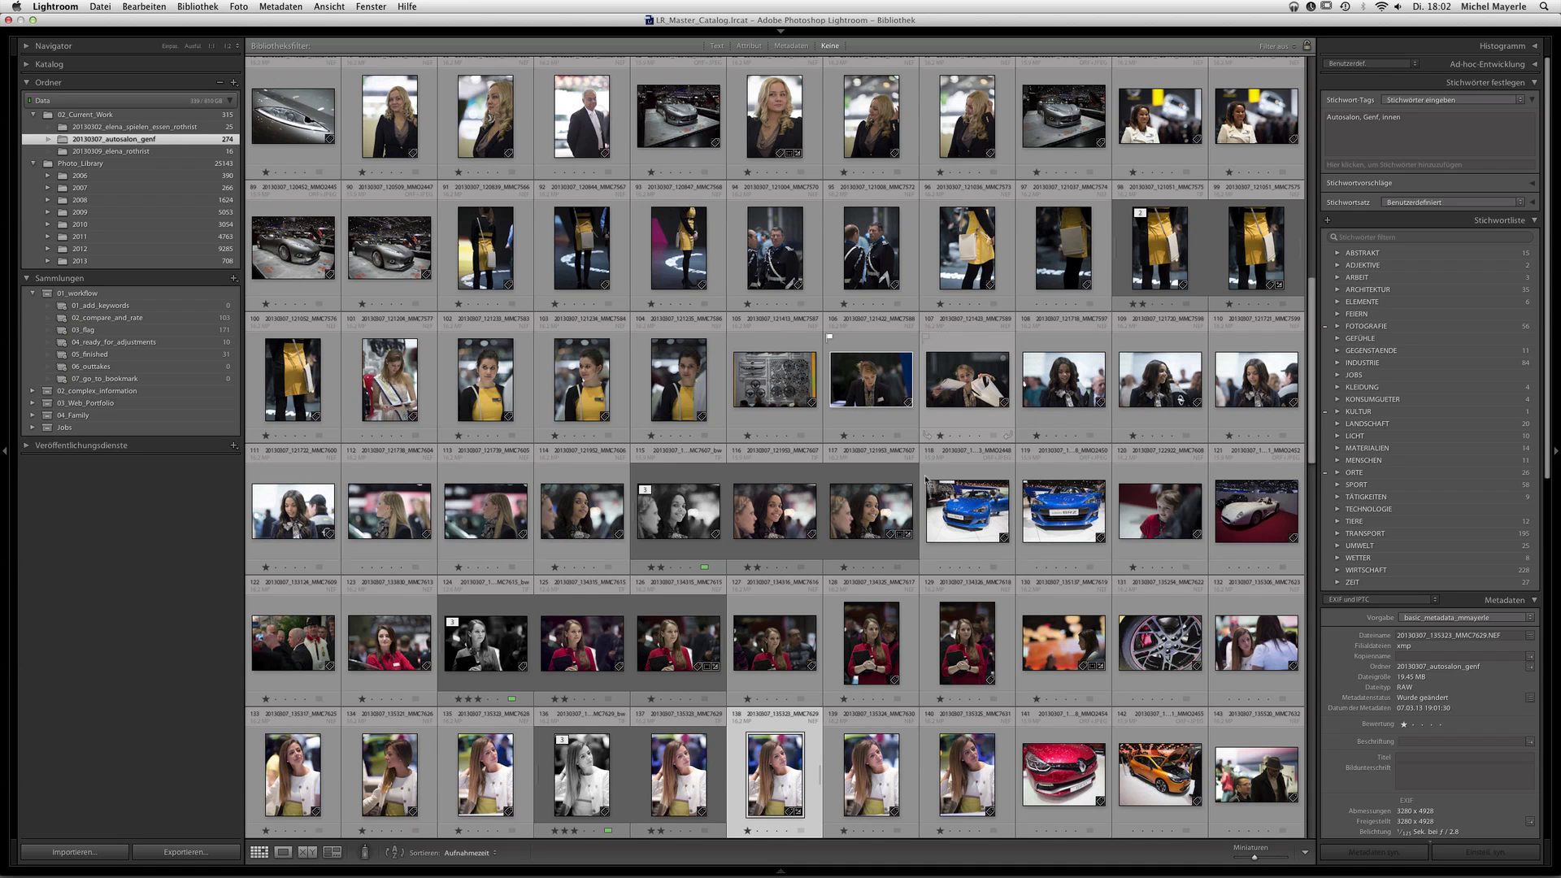
Show 20130307_135323_MMC7629_bw.tif large and full screen with all side panels hidden.
double_click(598, 801)
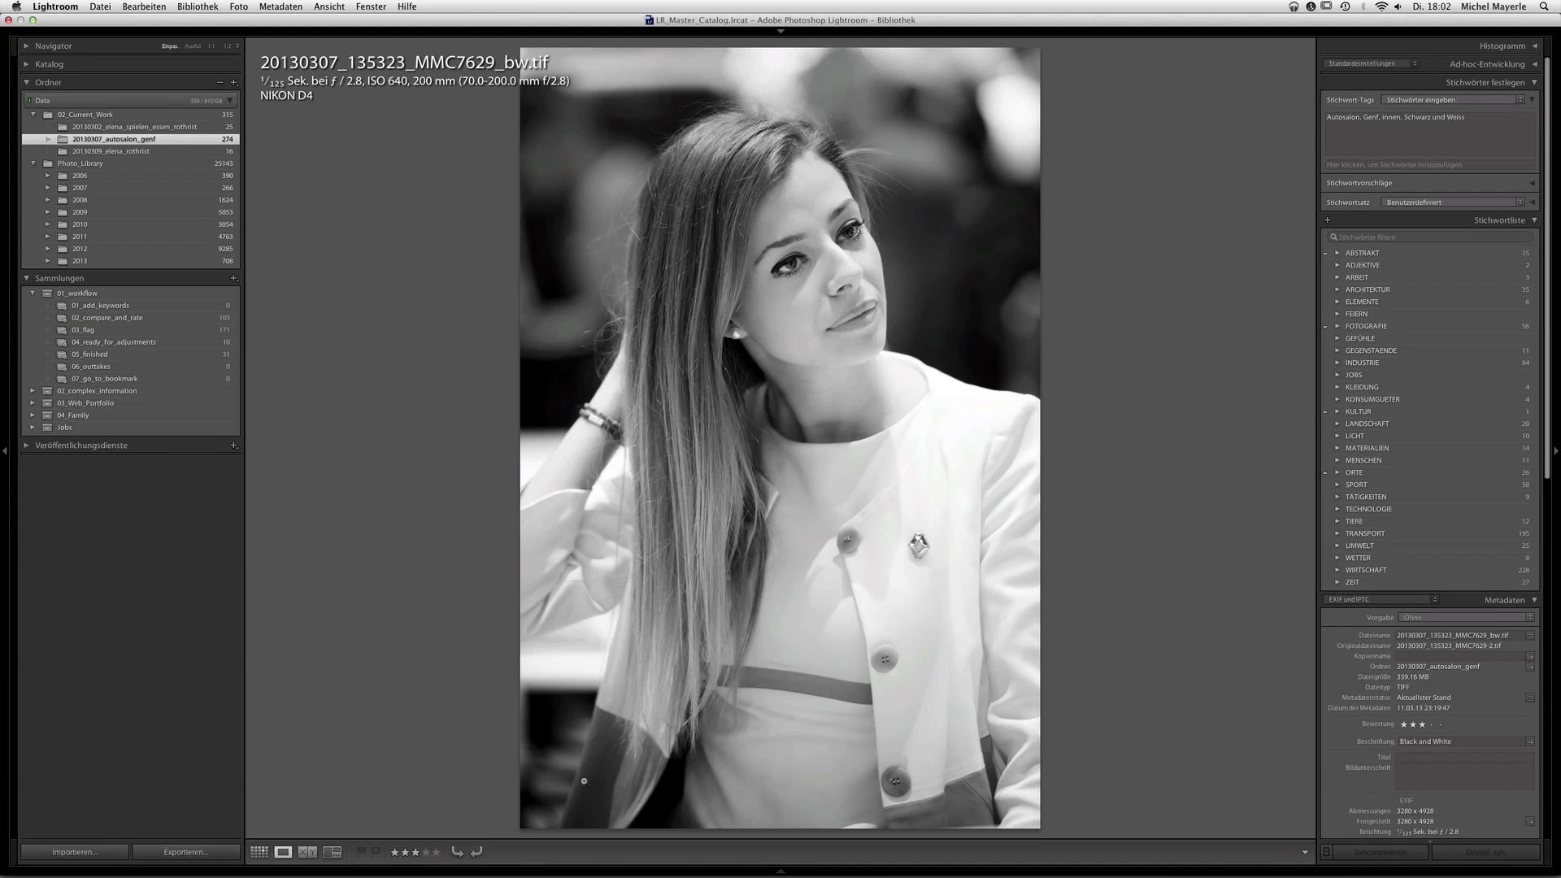
key(shift+Tab)
key(f)
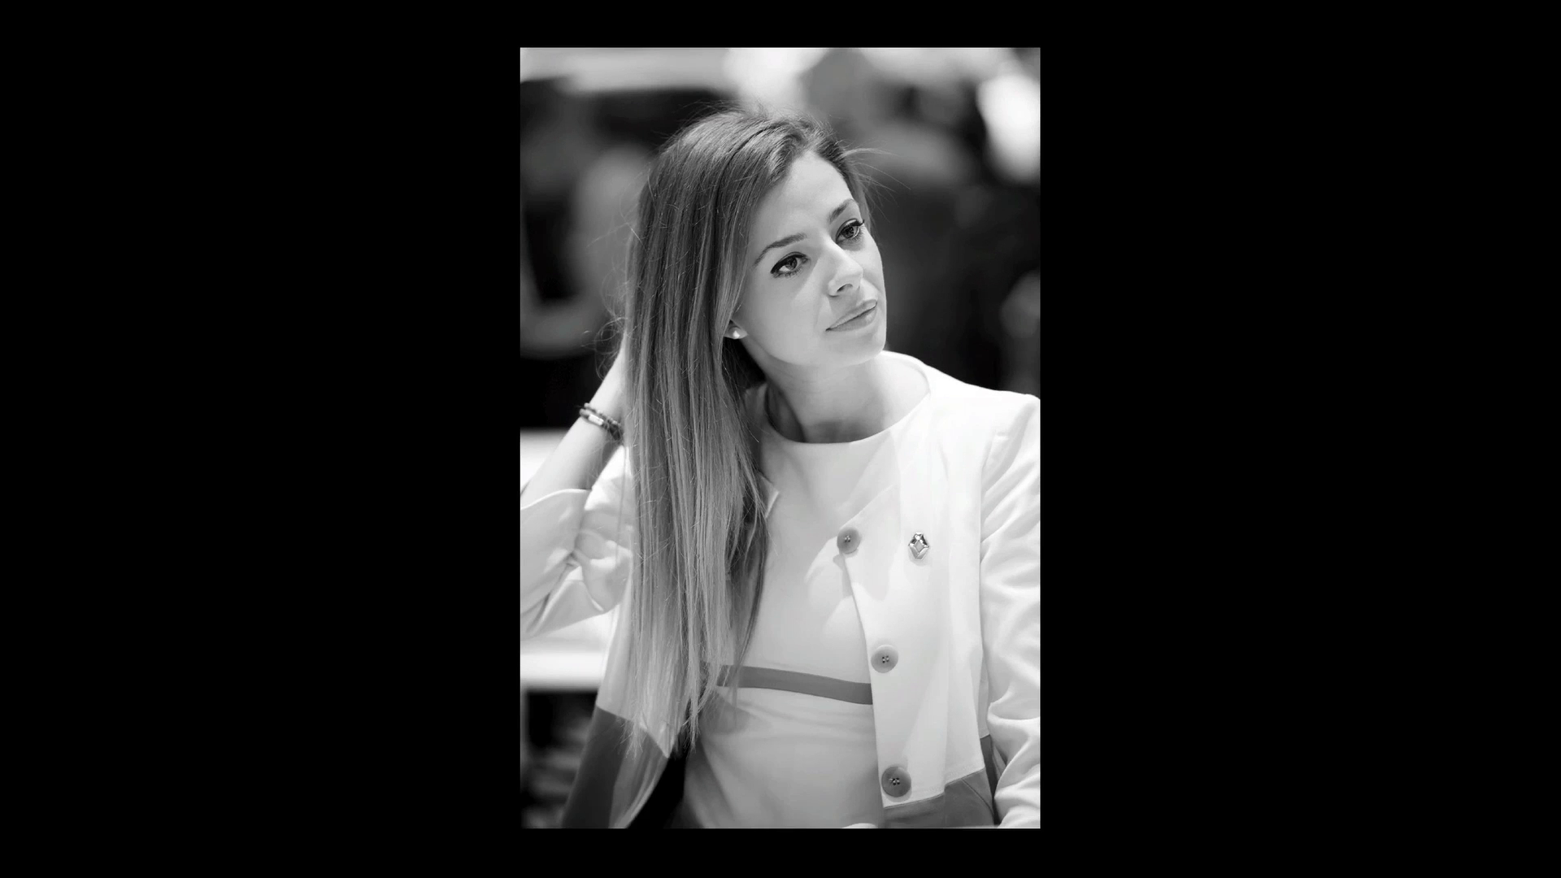
key(l)
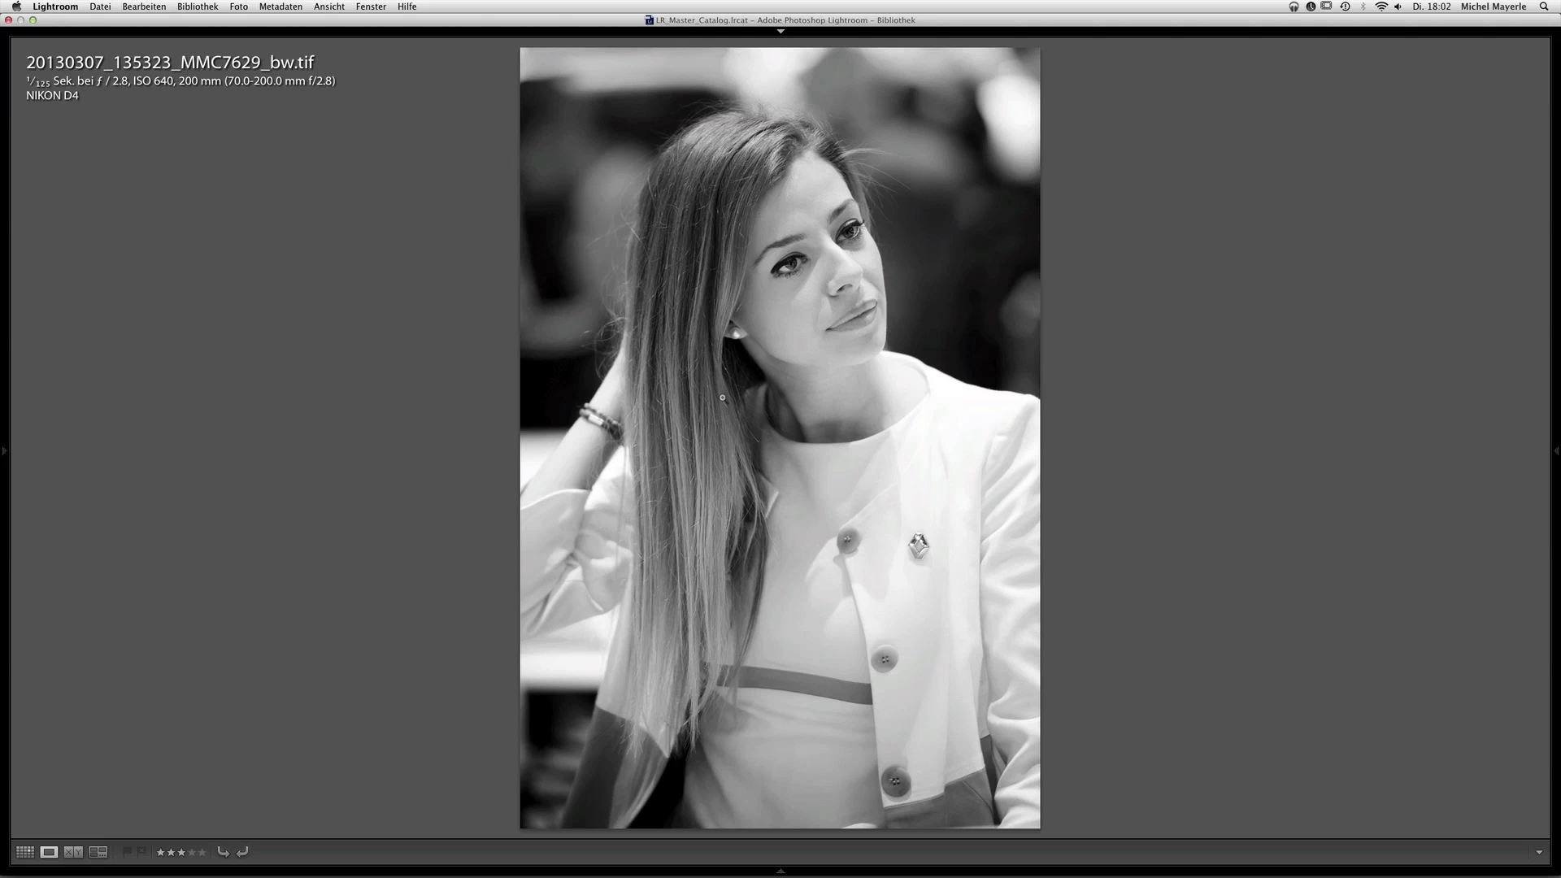